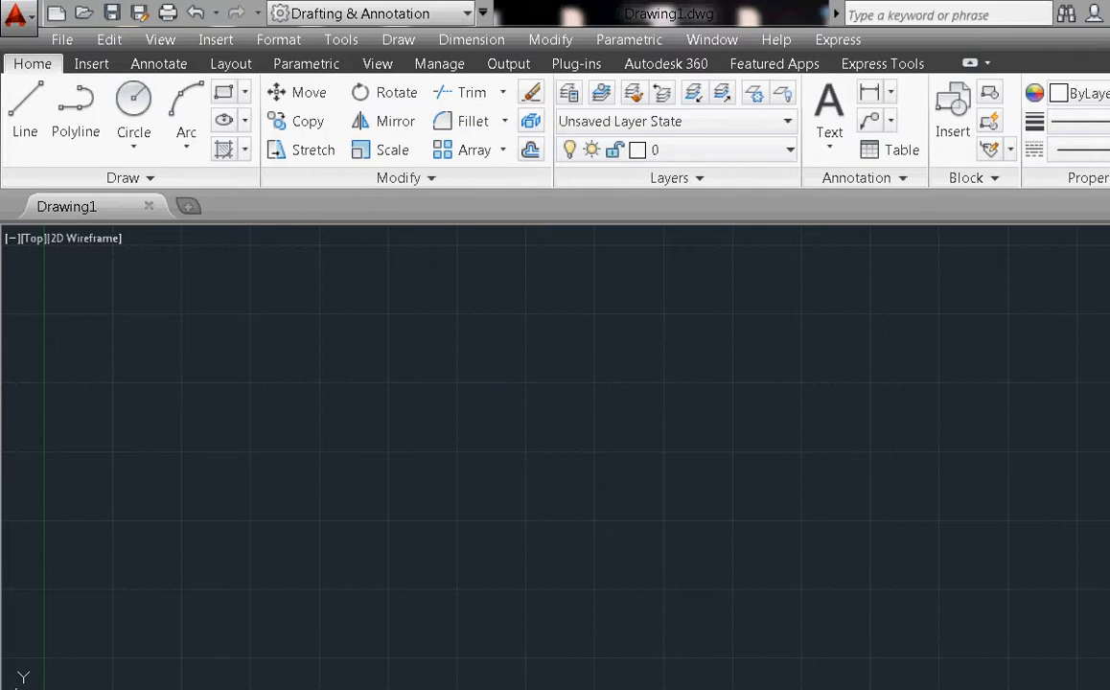
Open the Layer Properties Manager from the Home tab
{"action": "left_click", "coordinate": [91, 63]}
{"action": "left_click", "coordinate": [33, 63]}
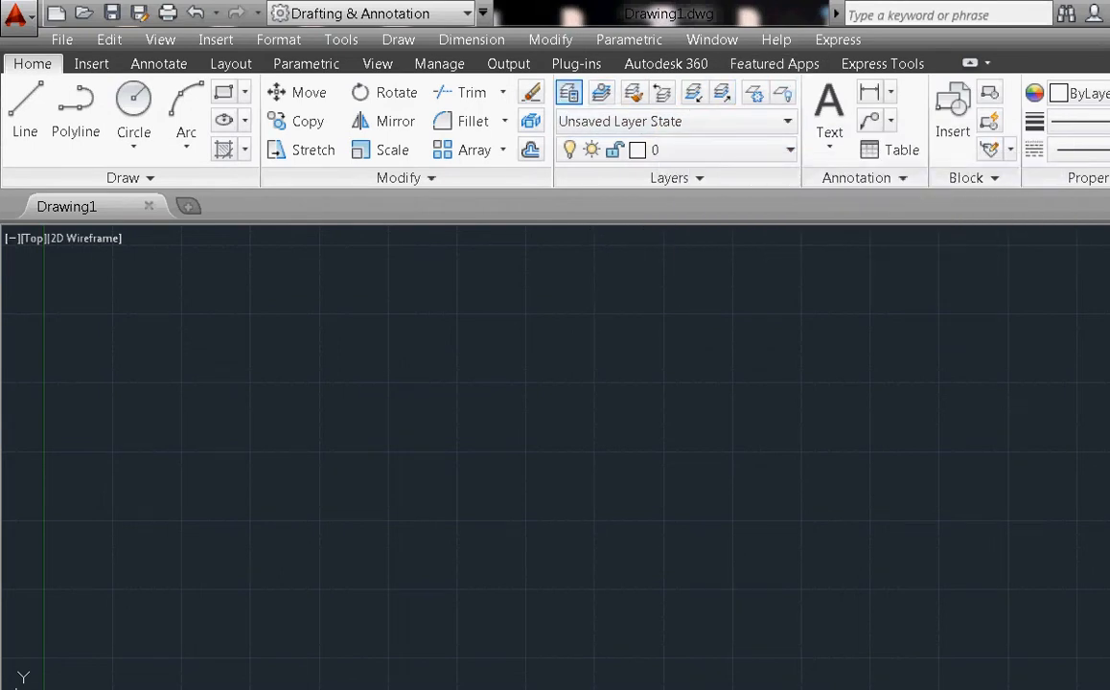
{"action": "left_click", "coordinate": [569, 92]}
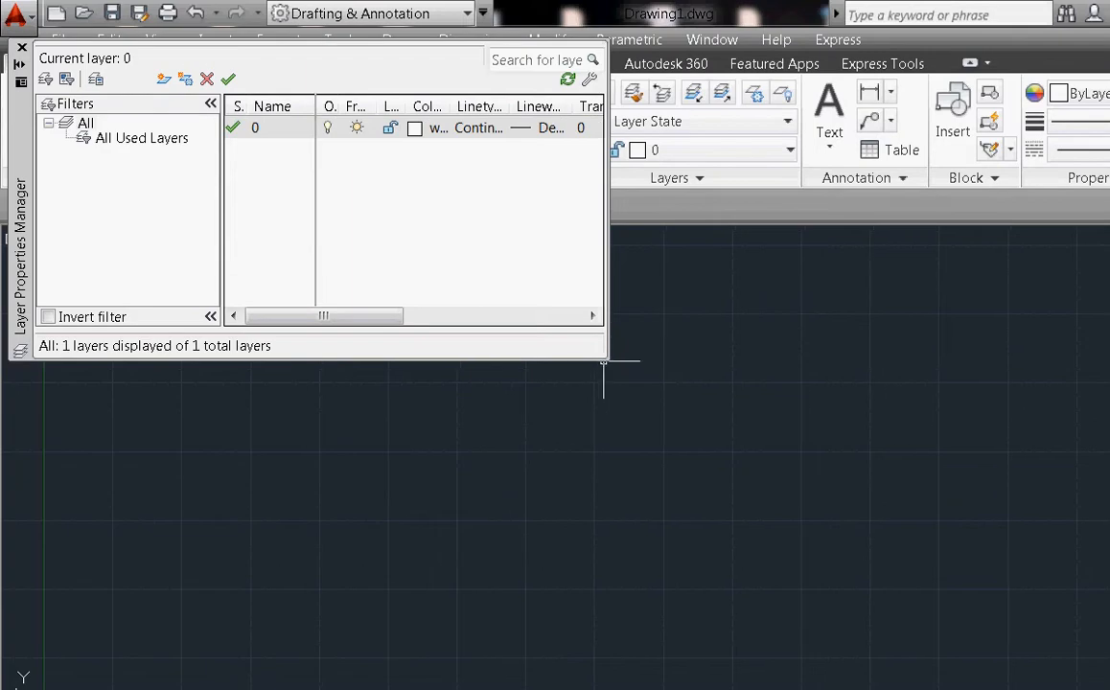
Attempt to rename layer 0 and dismiss the warning that it cannot be renamed
{"action": "double_click", "coordinate": [273, 127]}
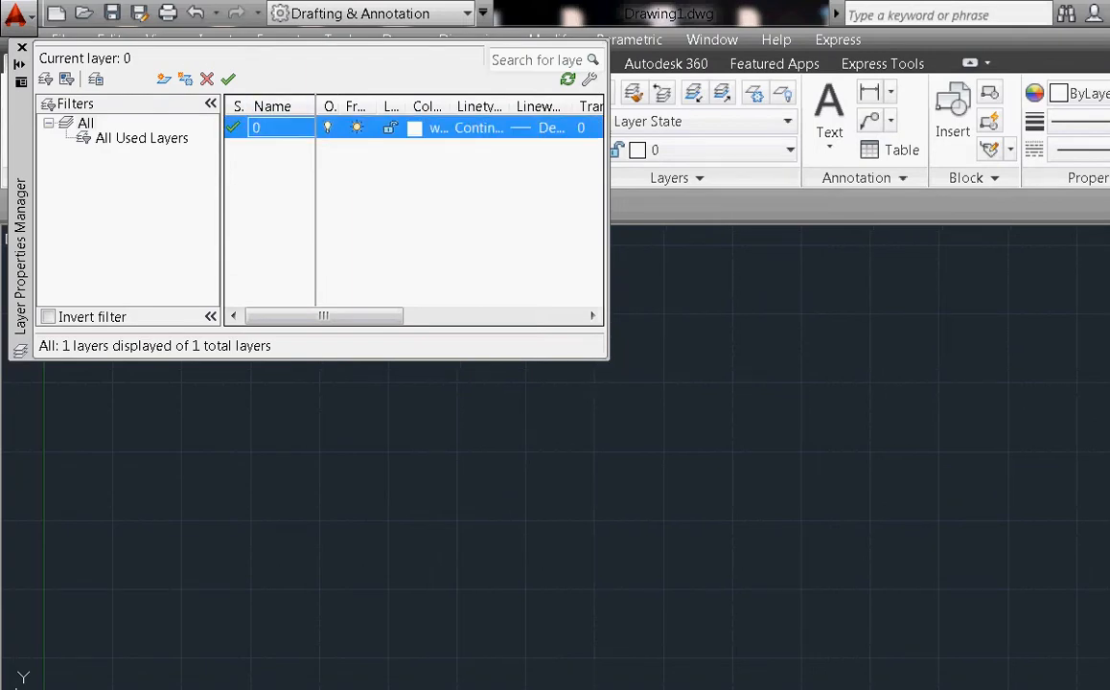
{"action": "key", "text": "Return"}
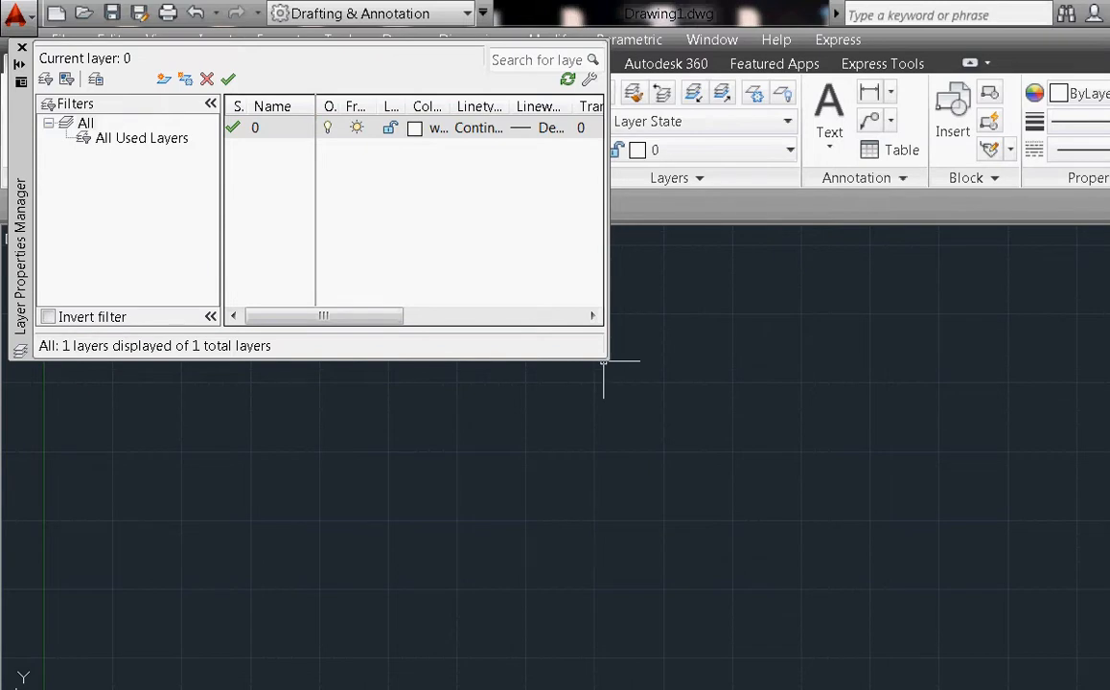
{"action": "left_click", "coordinate": [255, 127]}
{"action": "left_click", "coordinate": [255, 127]}
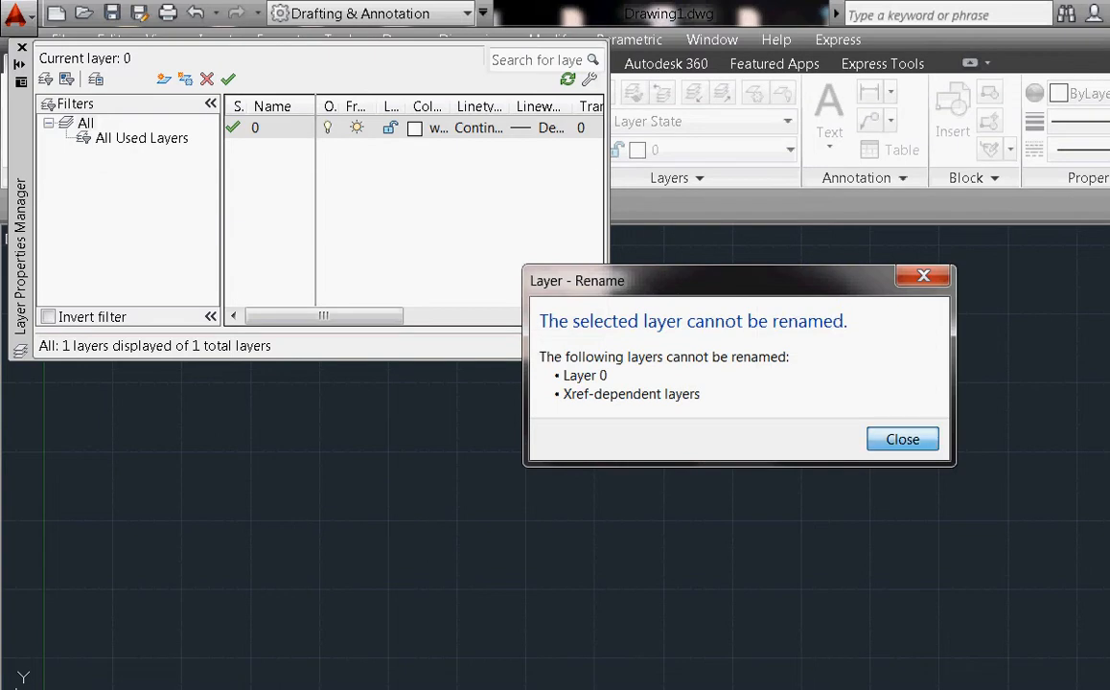
{"action": "key", "text": "Return"}
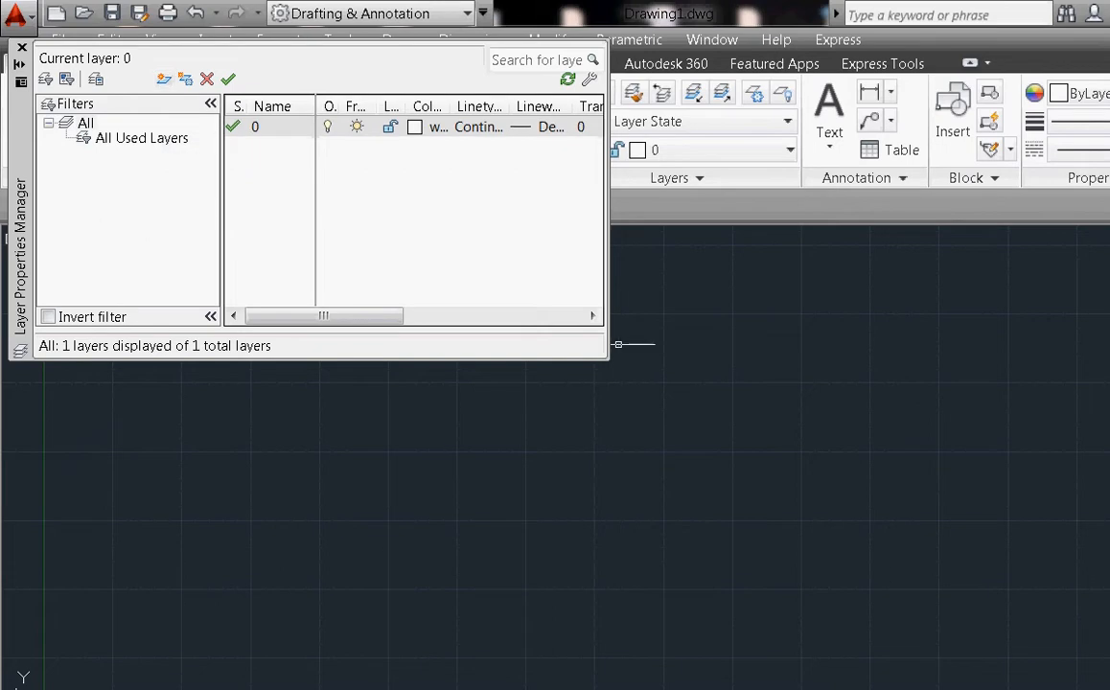
Create two new layers named 'Guides' and 'Object'
{"action": "left_click", "coordinate": [164, 79]}
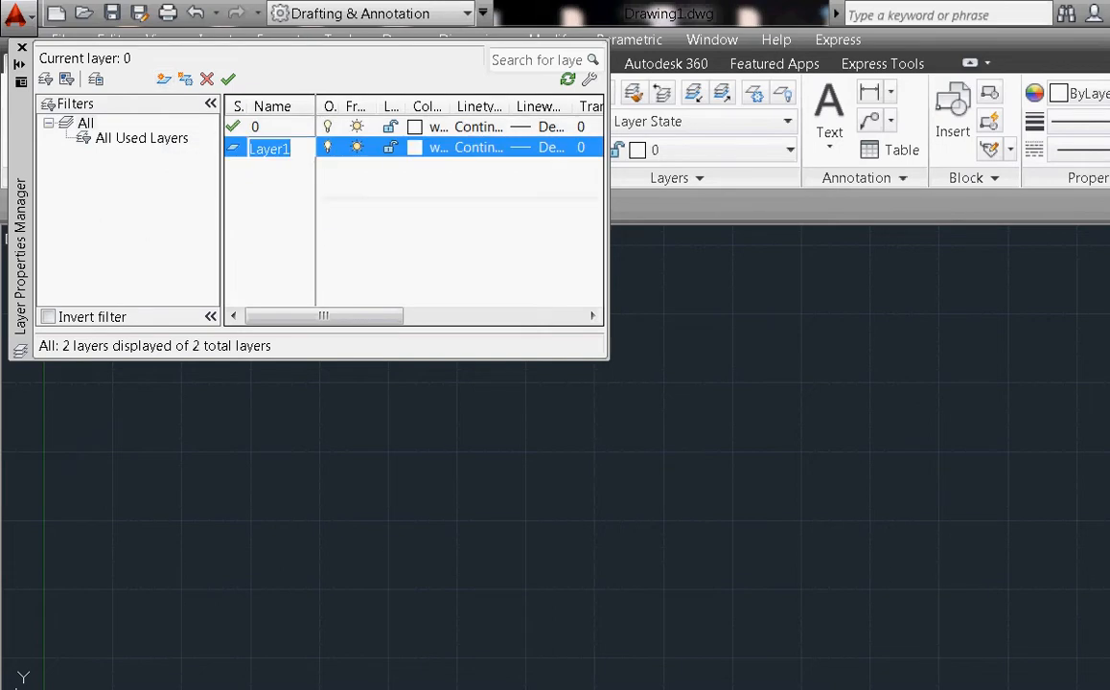
{"action": "type", "text": "Guides"}
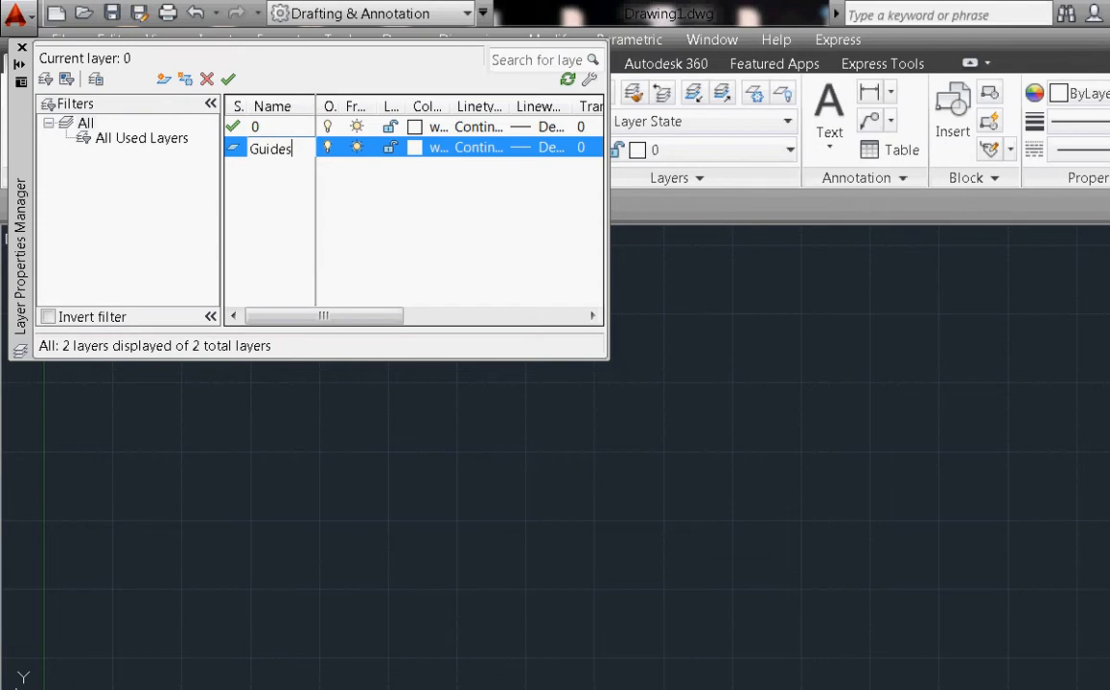
{"action": "key", "text": "Return"}
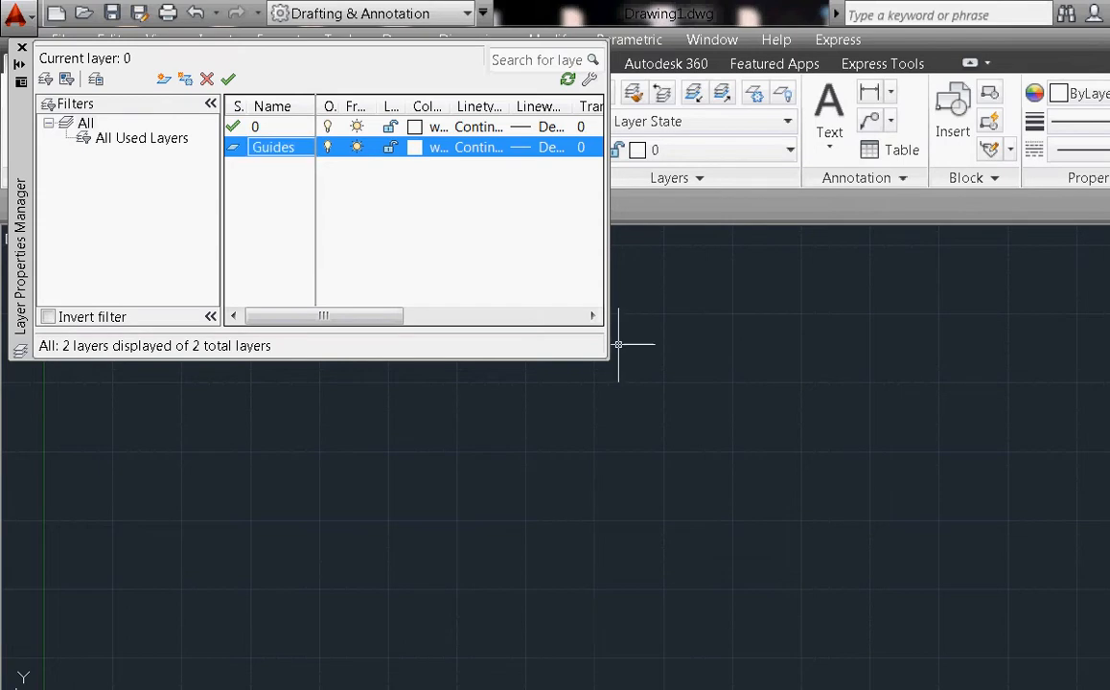
{"action": "left_click", "coordinate": [164, 79]}
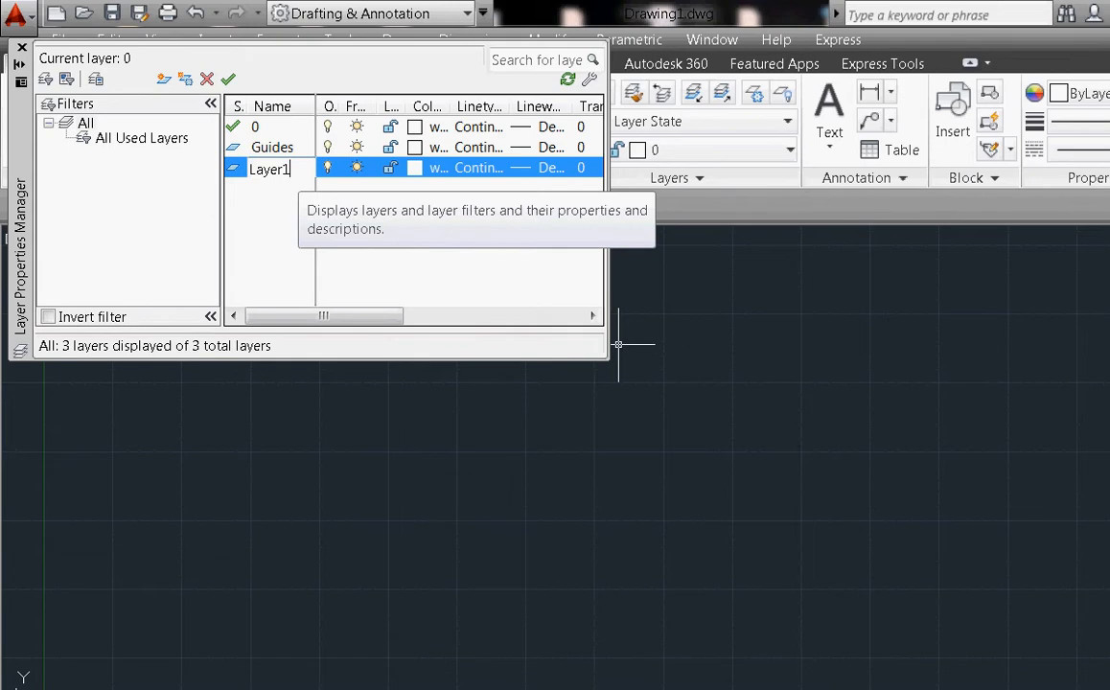
{"action": "type", "text": "Obj"}
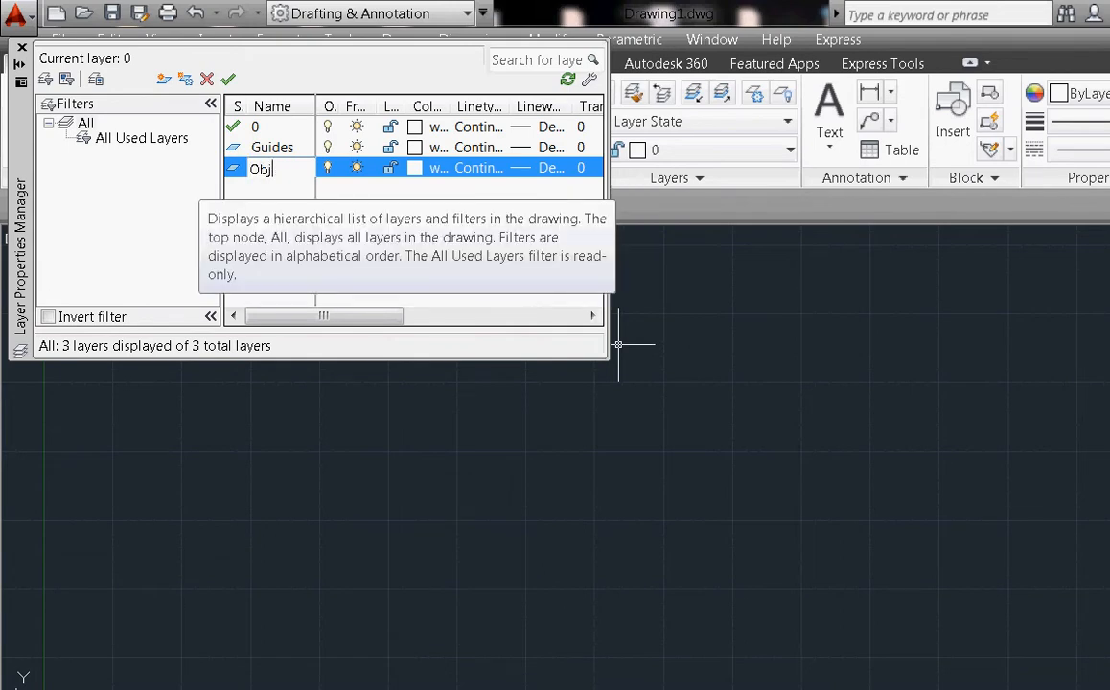
{"action": "type", "text": "ect"}
{"action": "key", "text": "Return"}
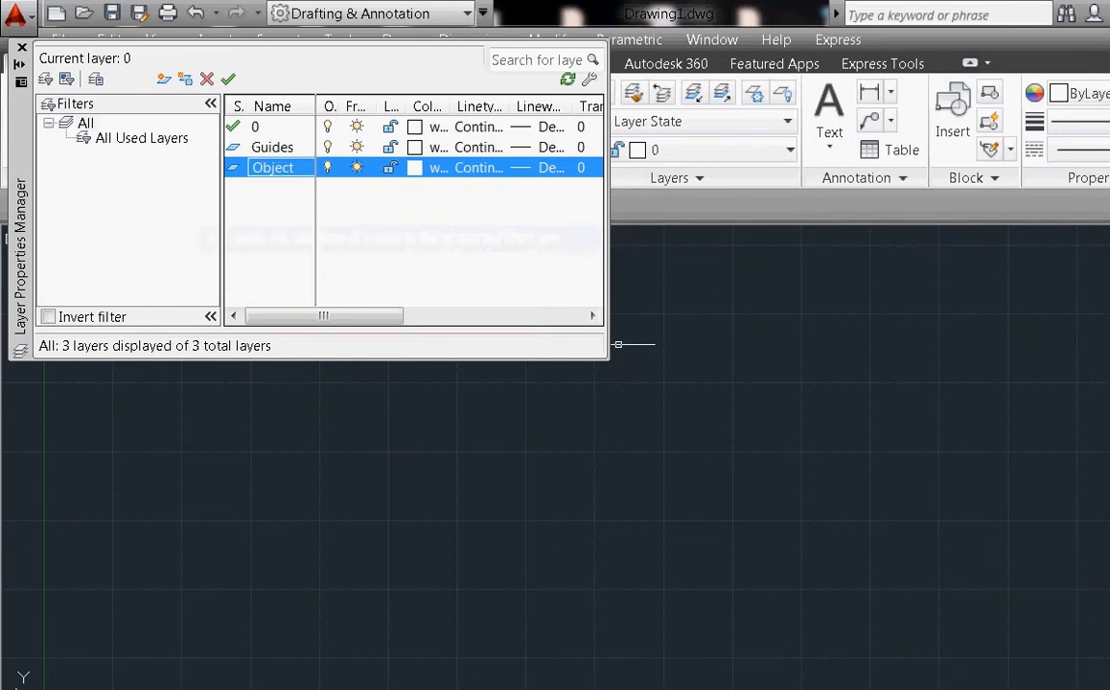
Add a third layer named 'Dimentions' and start another new layer
{"action": "key", "text": "alt+n"}
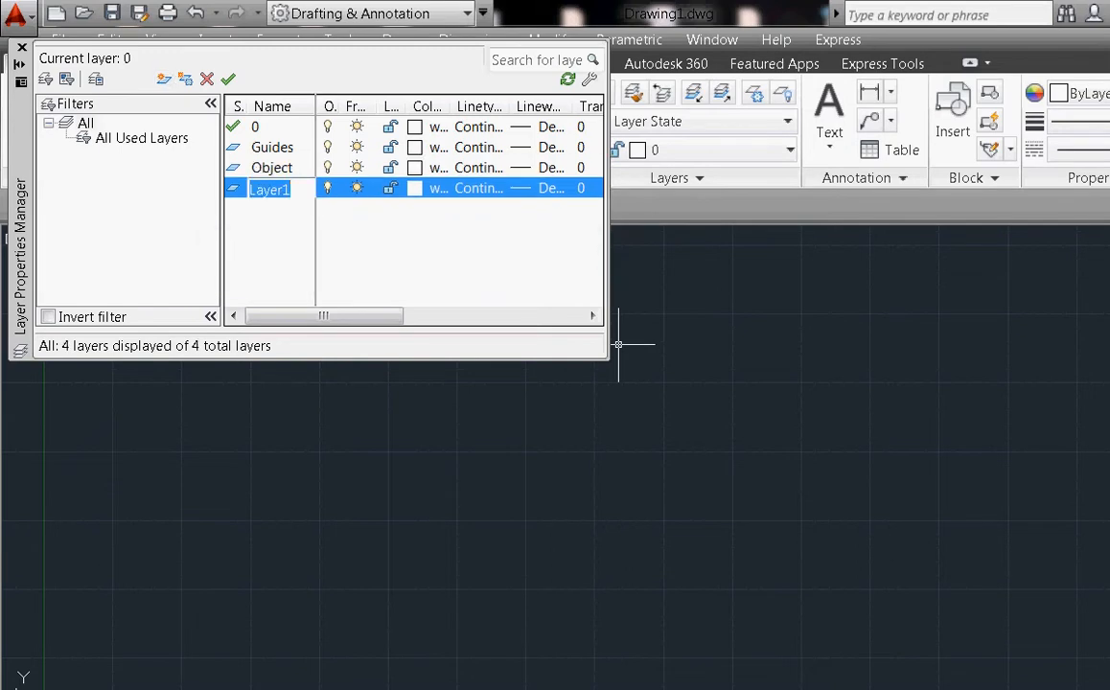
{"action": "type", "text": "Dimentio"}
{"action": "key", "text": "BackSpace"}
{"action": "key", "text": "BackSpace"}
{"action": "key", "text": "BackSpace"}
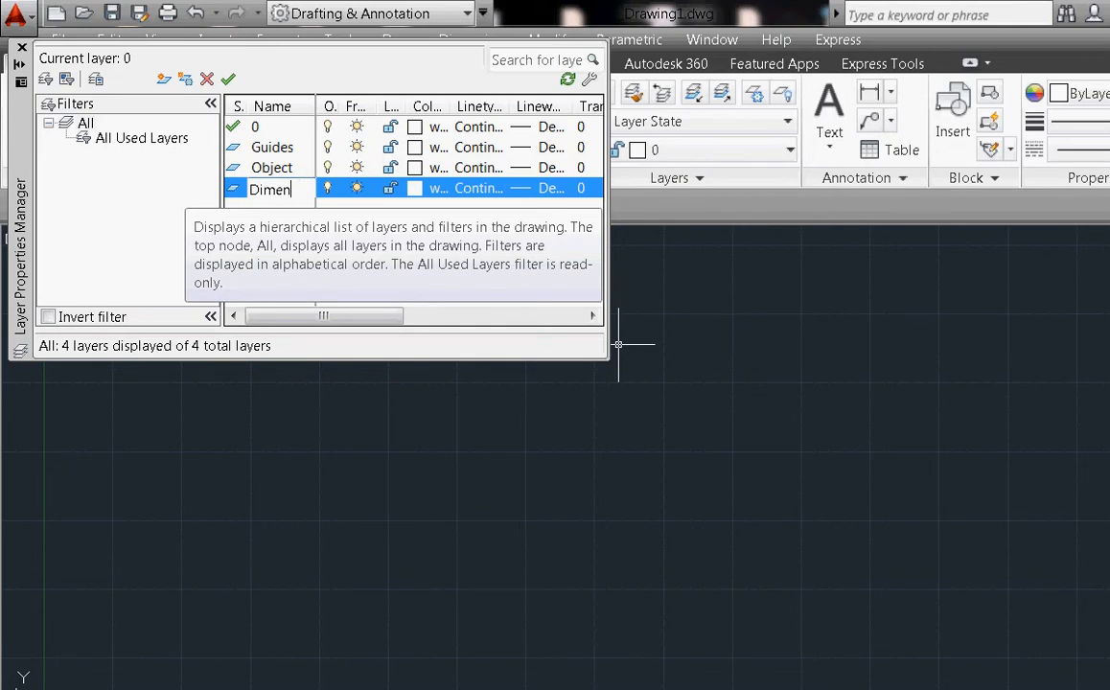
{"action": "type", "text": "tions"}
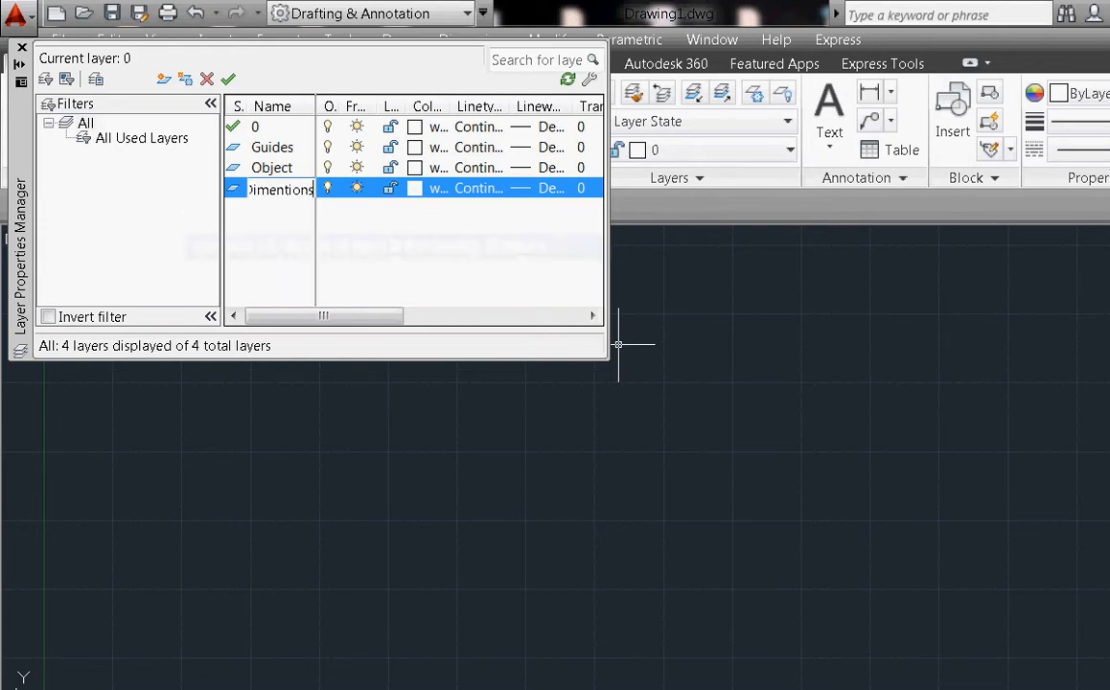
{"action": "key", "text": "Return"}
{"action": "key", "text": "Return"}
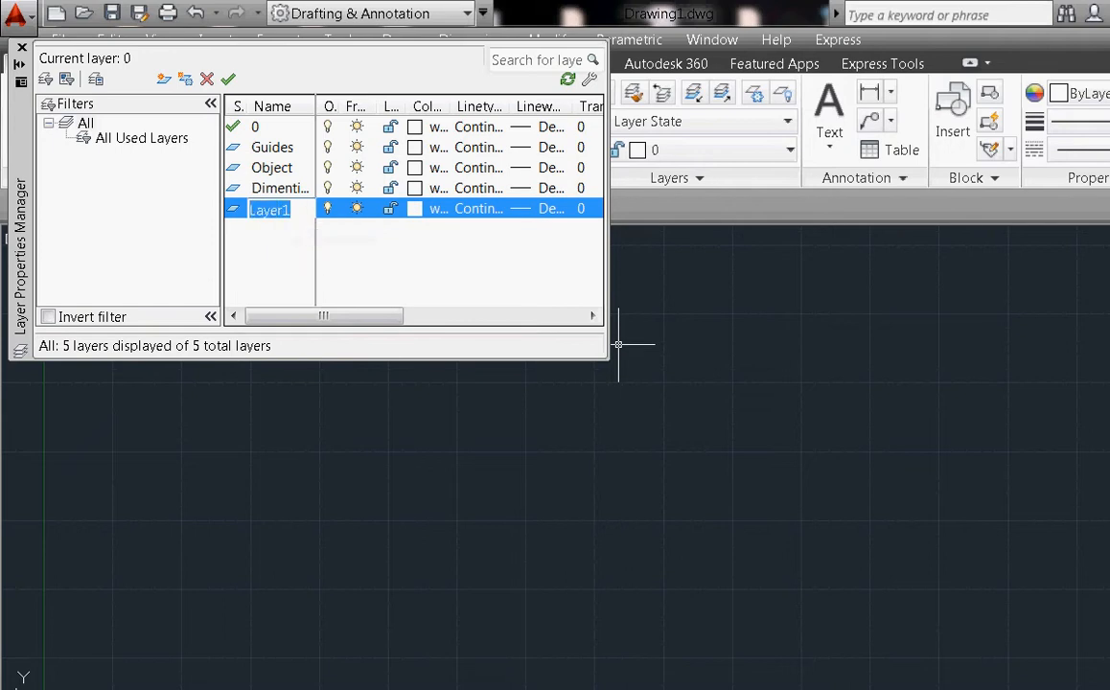
Rename Layer1 to 'Hidden lines', then create a new layer called 'Text'
{"action": "type", "text": "Hidden"}
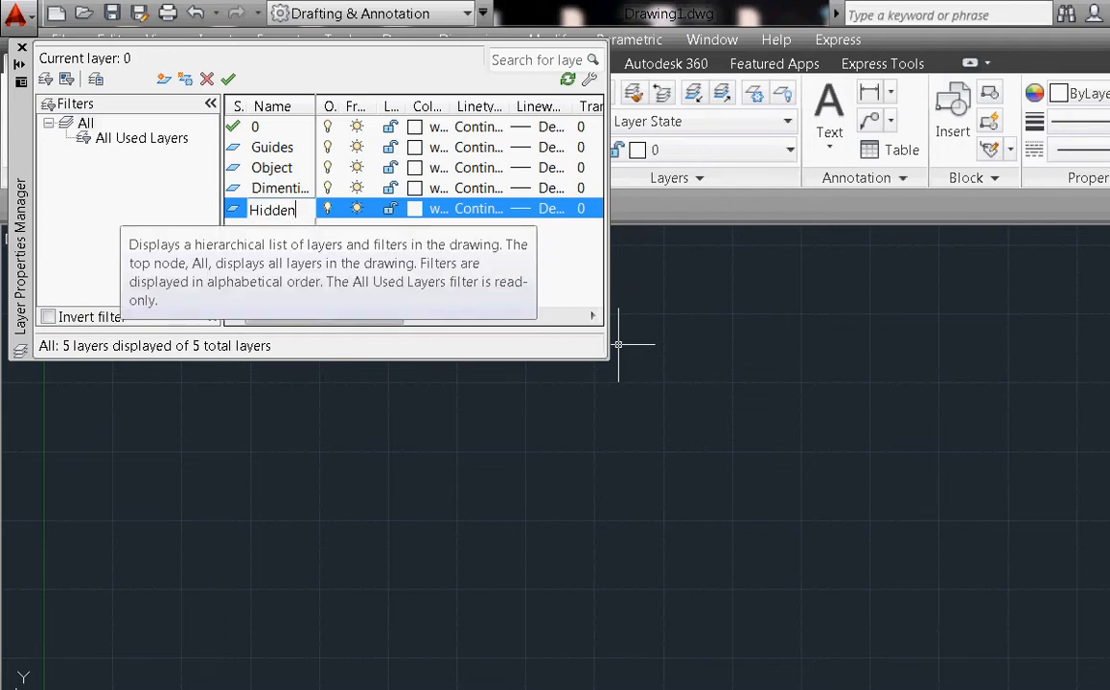
{"action": "type", "text": " lines"}
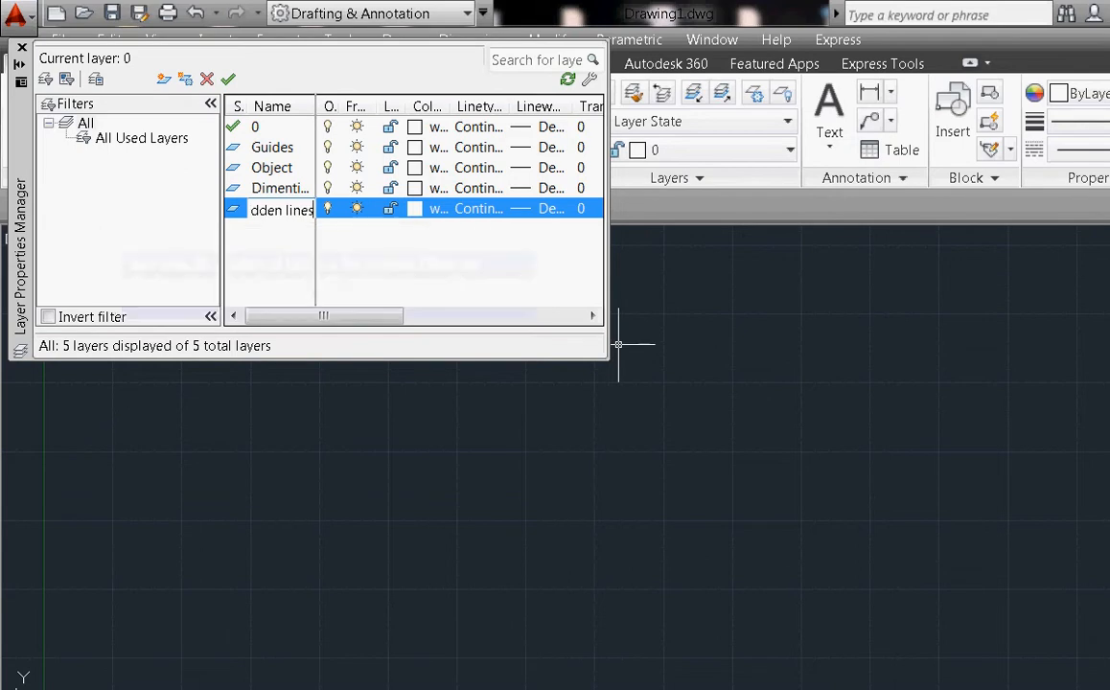
{"action": "key", "text": "Return"}
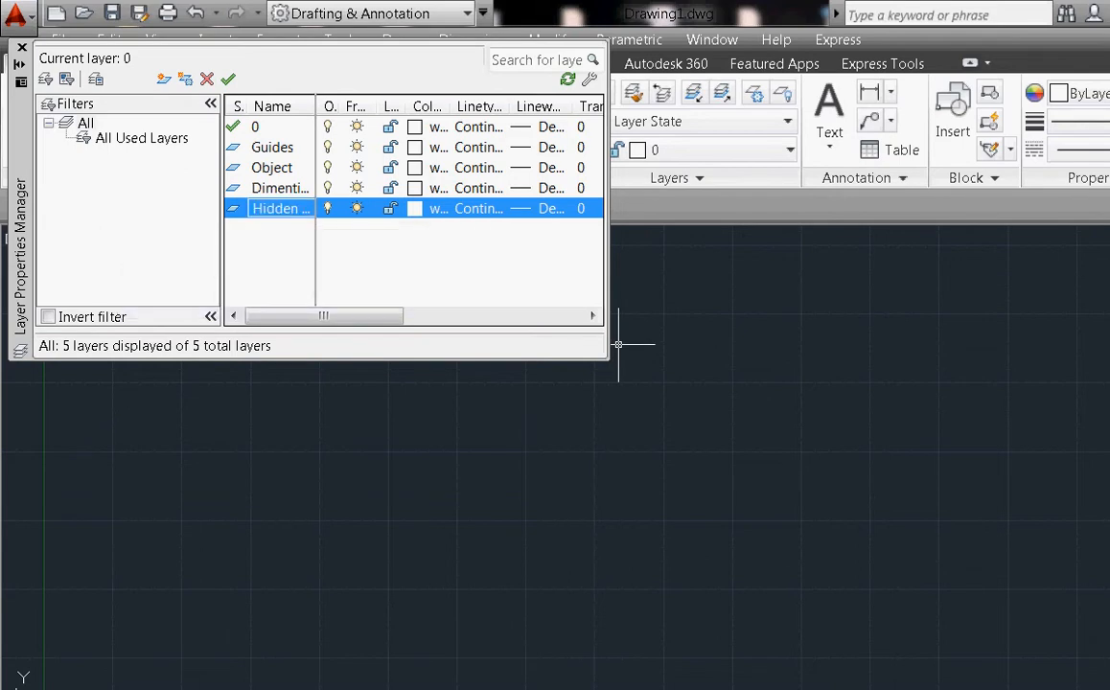
{"action": "key", "text": "alt+n"}
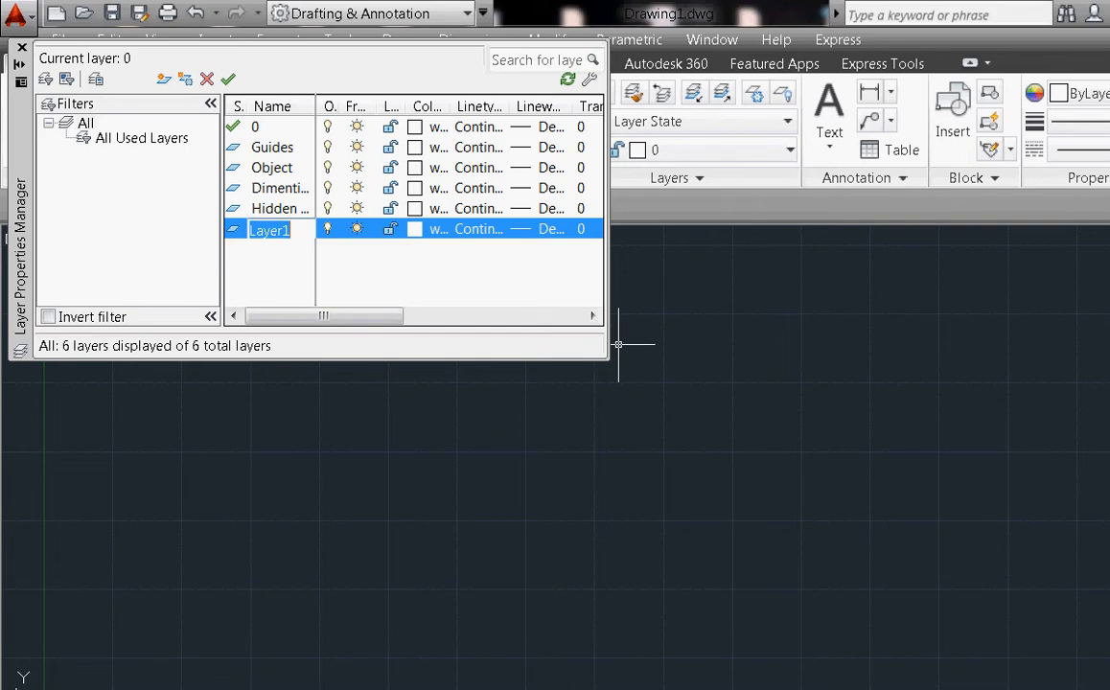
{"action": "type", "text": "Text"}
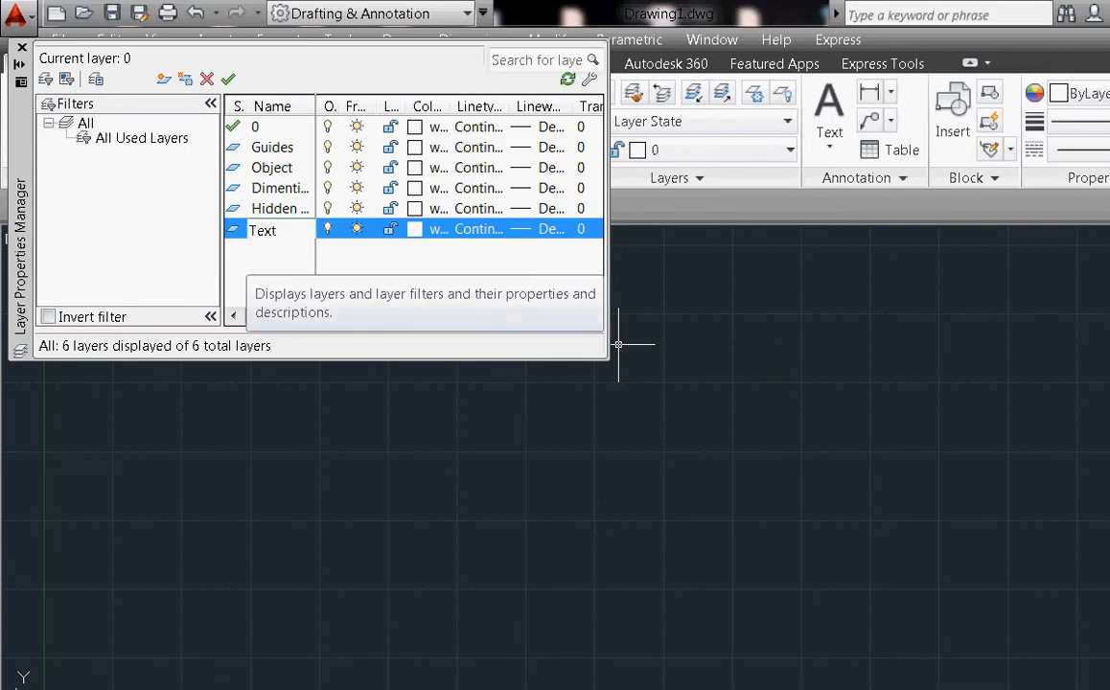
{"action": "key", "text": "Return"}
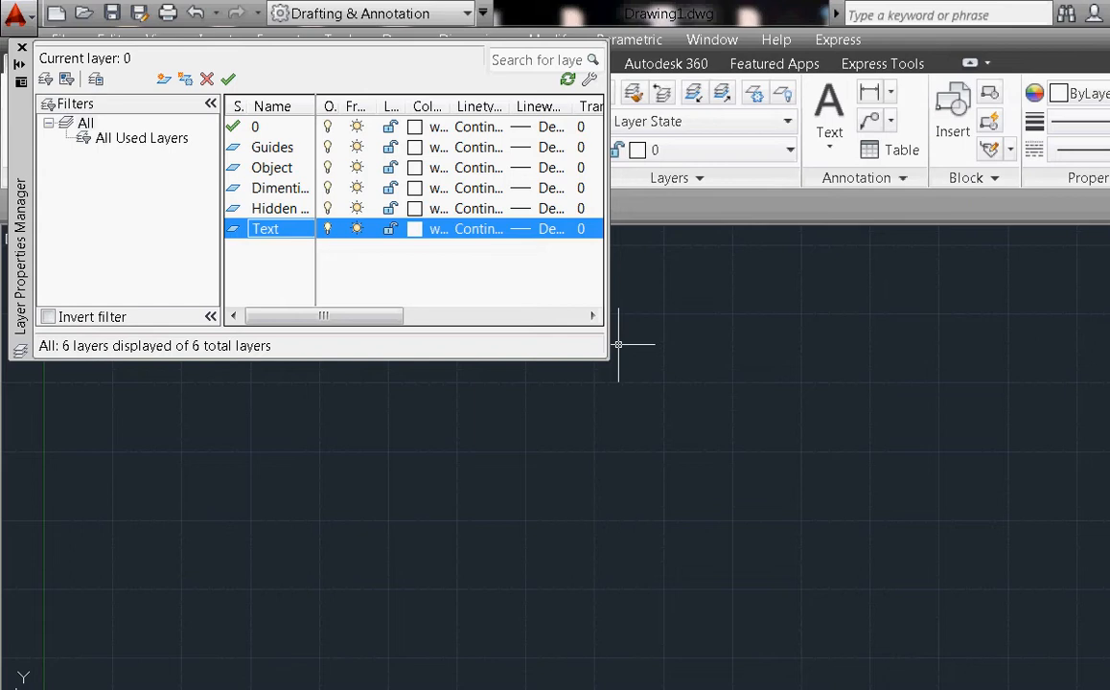
Colour the Guides layer cyan 130 and the Object layer green 82
{"action": "left_click", "coordinate": [327, 147]}
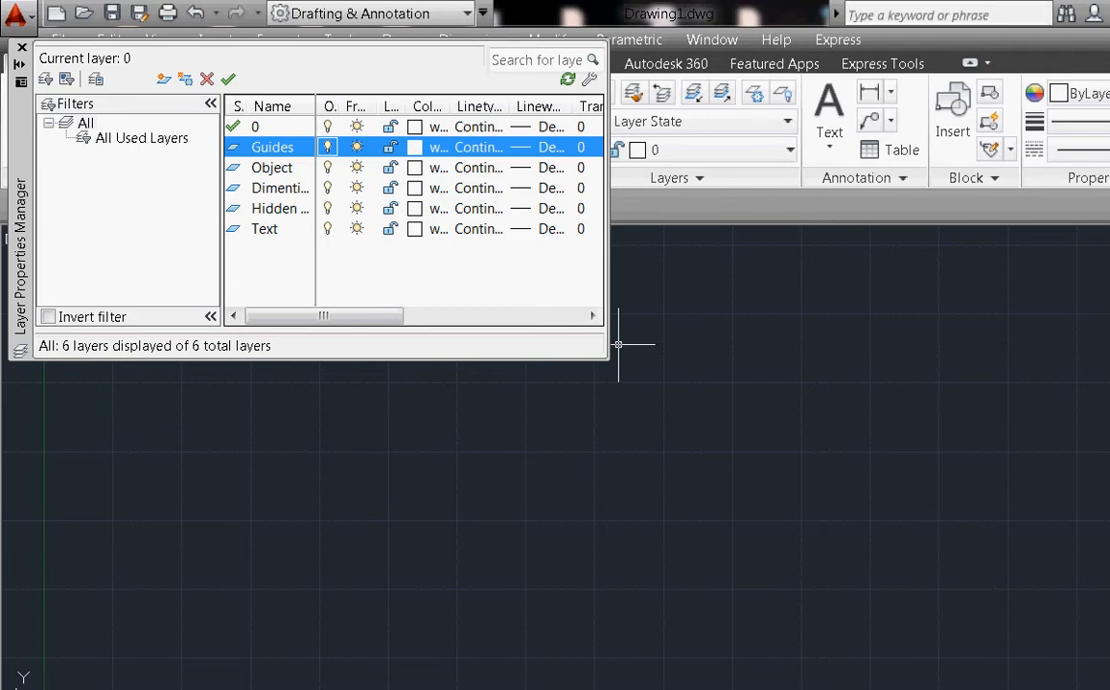
{"action": "left_click", "coordinate": [414, 147]}
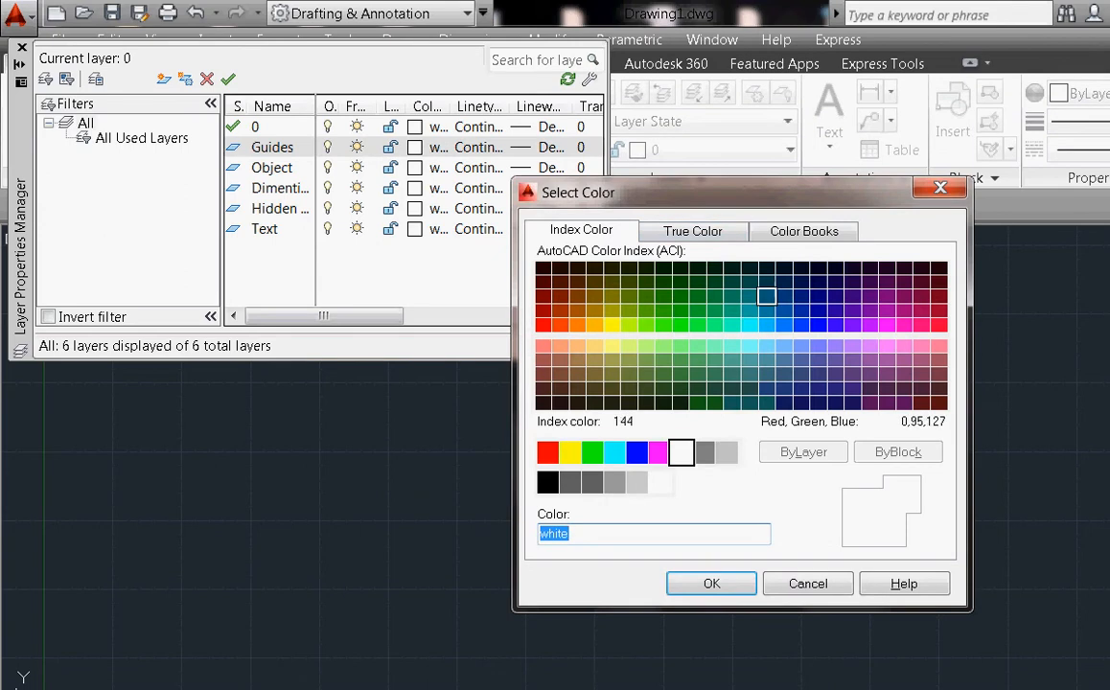
{"action": "left_click", "coordinate": [749, 325]}
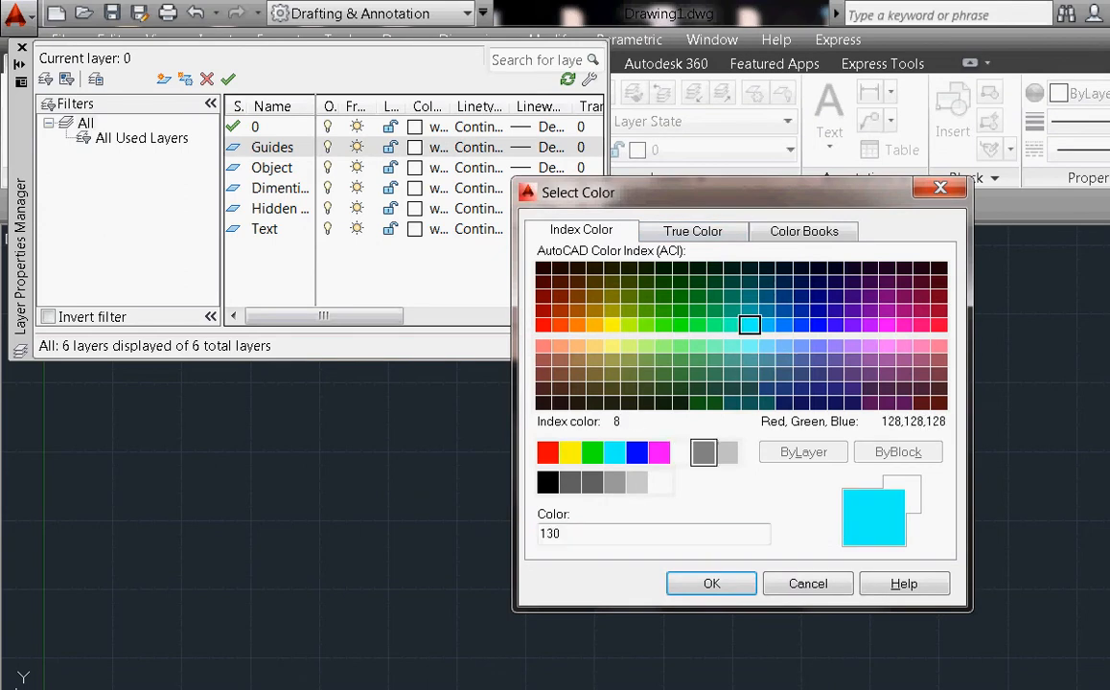
{"action": "key", "text": "Return"}
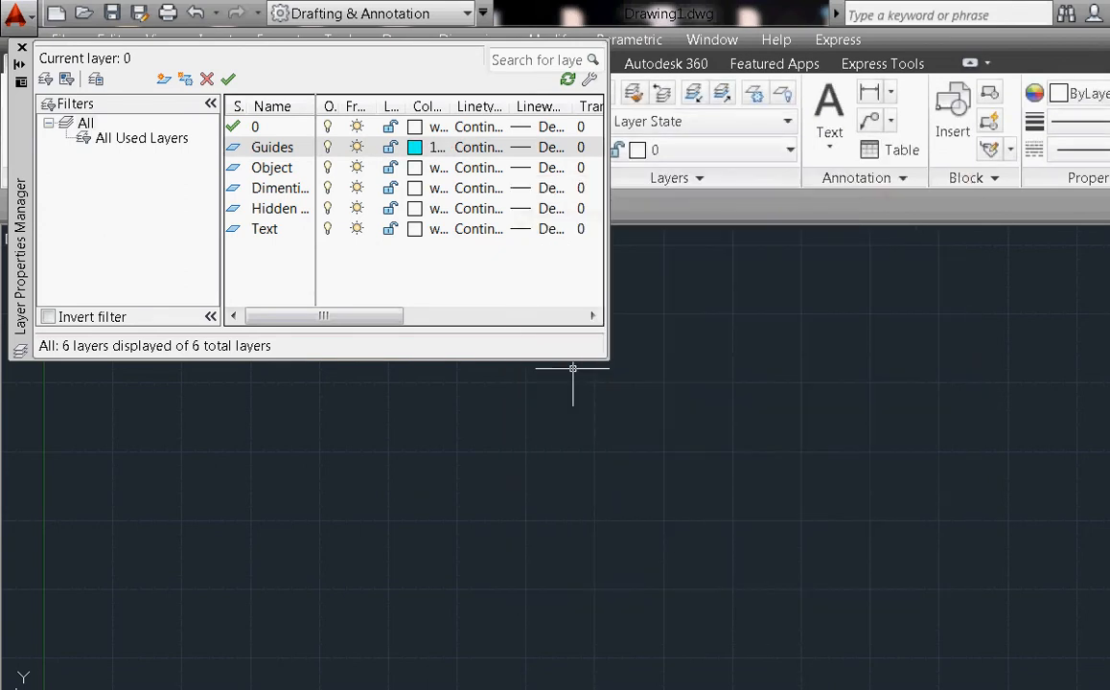
{"action": "left_click", "coordinate": [414, 167]}
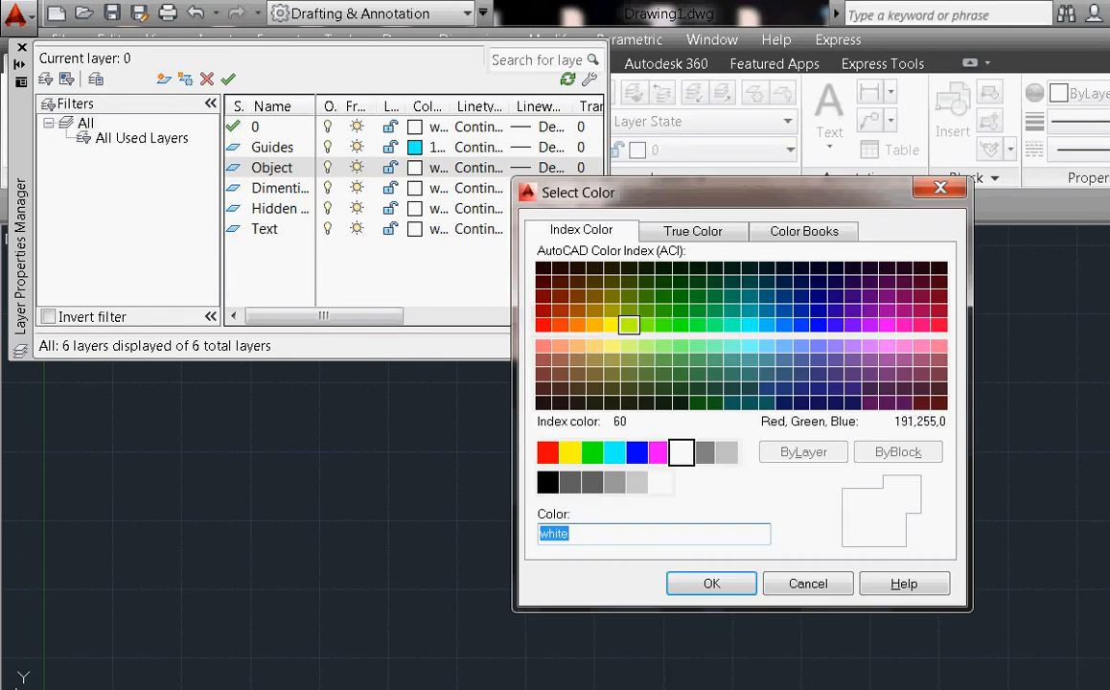
{"action": "left_click", "coordinate": [612, 325]}
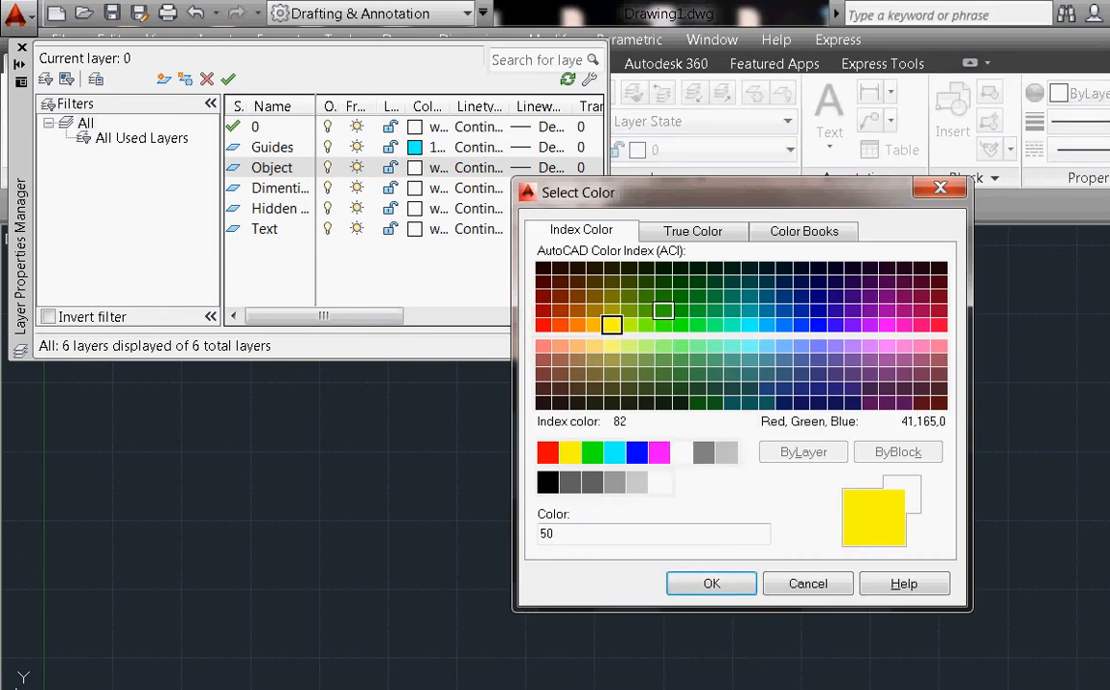
{"action": "left_click", "coordinate": [663, 311]}
{"action": "left_click", "coordinate": [728, 579]}
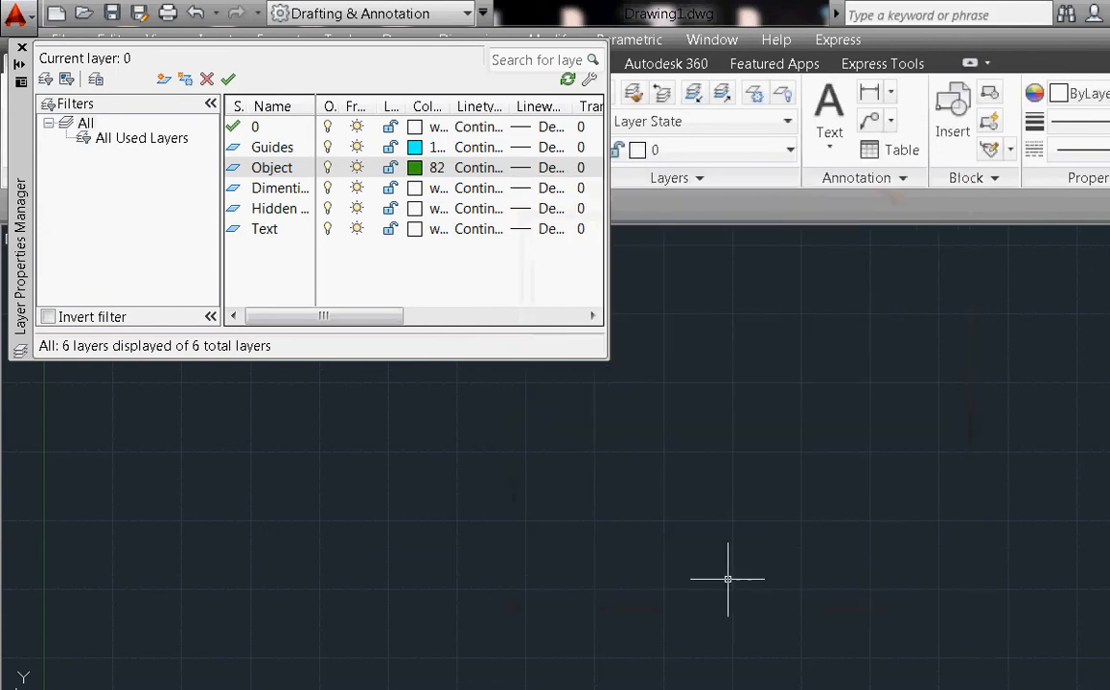
Colour Dimentions magenta 210, Hidden lines yellow 50 and Text blue 170
{"action": "left_click", "coordinate": [414, 188]}
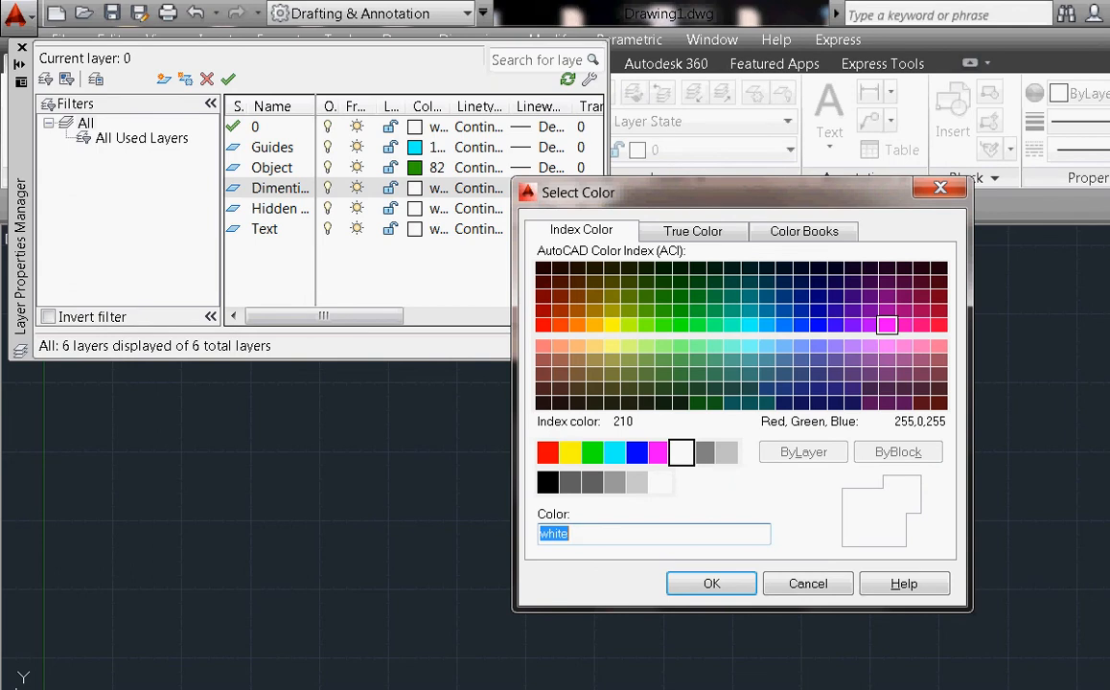
{"action": "left_click", "coordinate": [887, 325]}
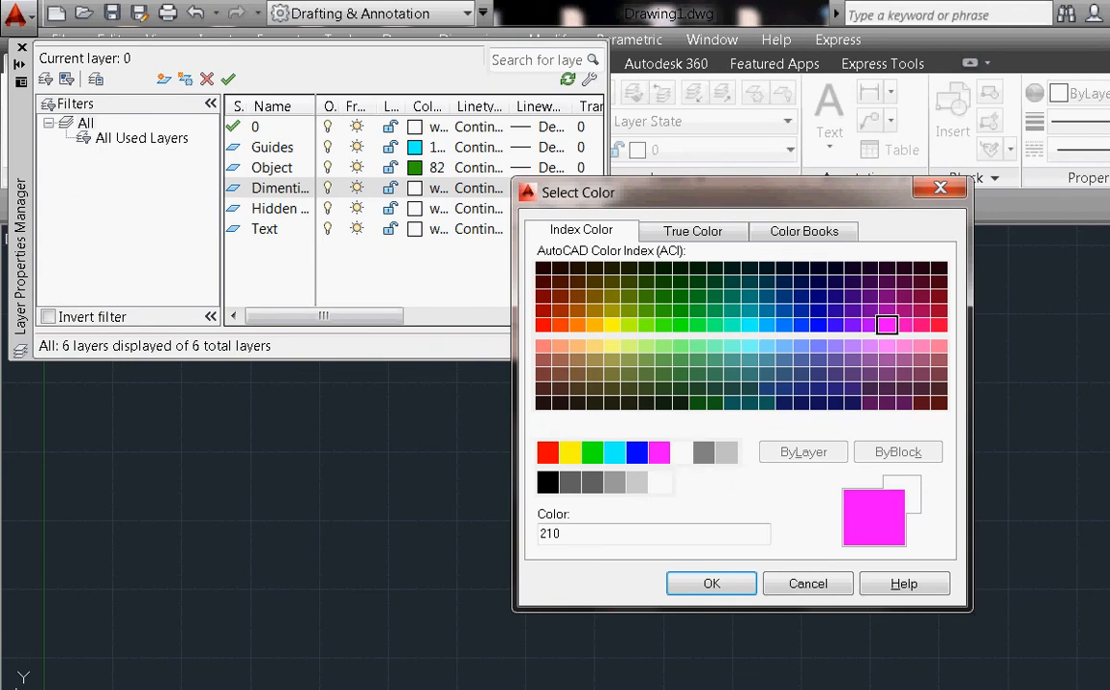
{"action": "left_click", "coordinate": [692, 584]}
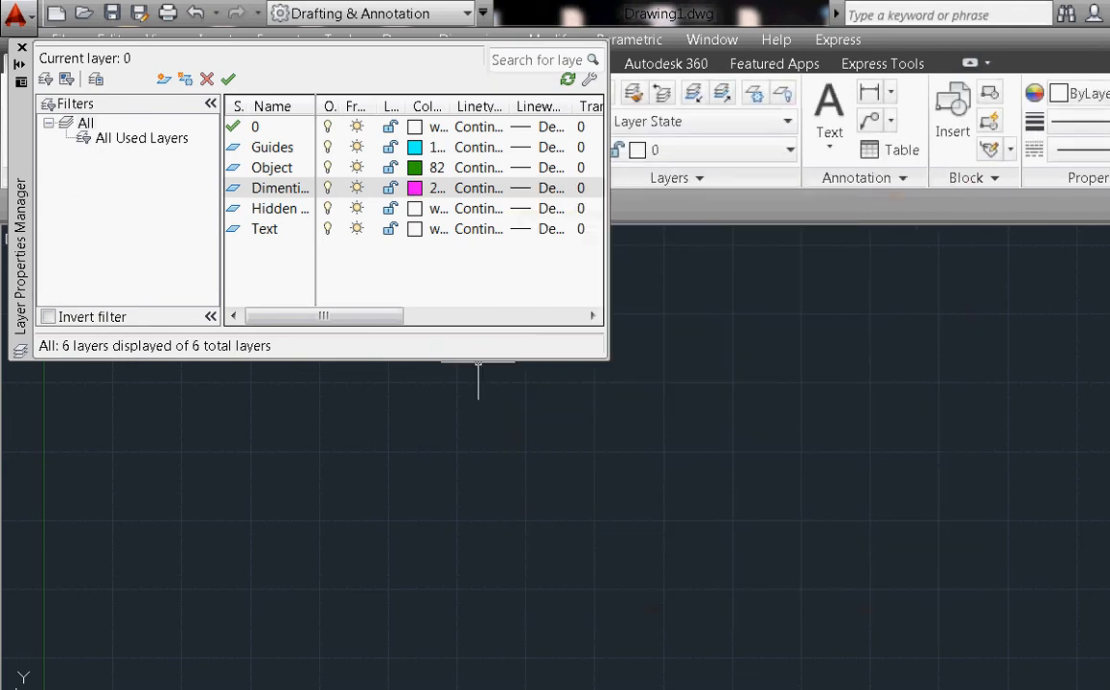
{"action": "left_click", "coordinate": [417, 208]}
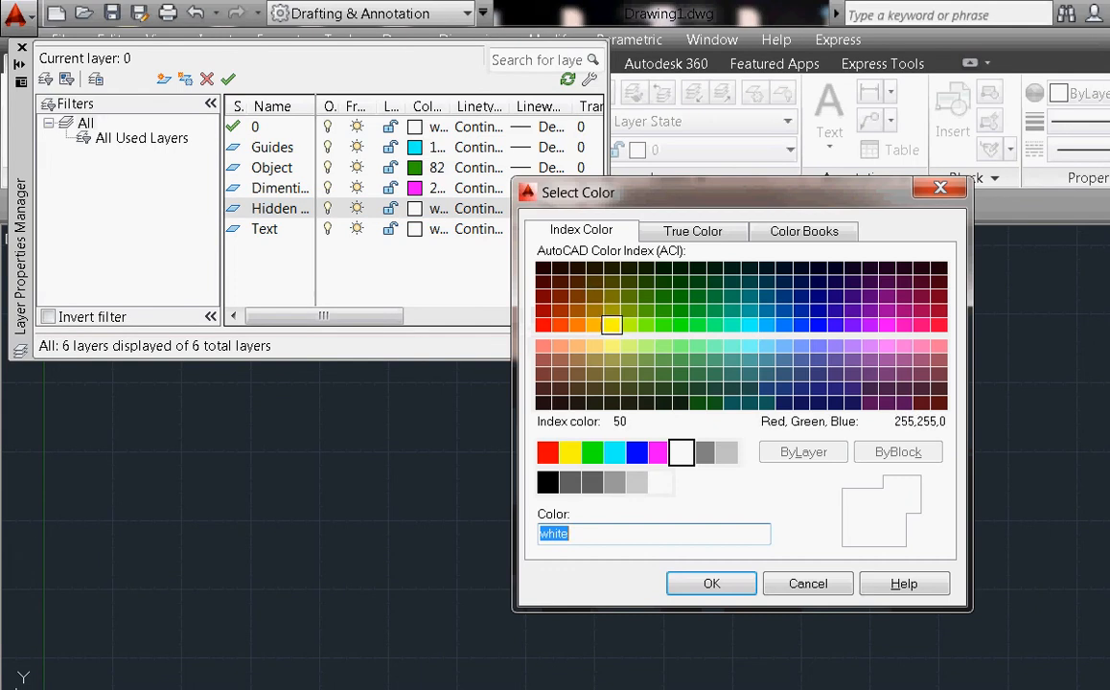
{"action": "left_click", "coordinate": [612, 325]}
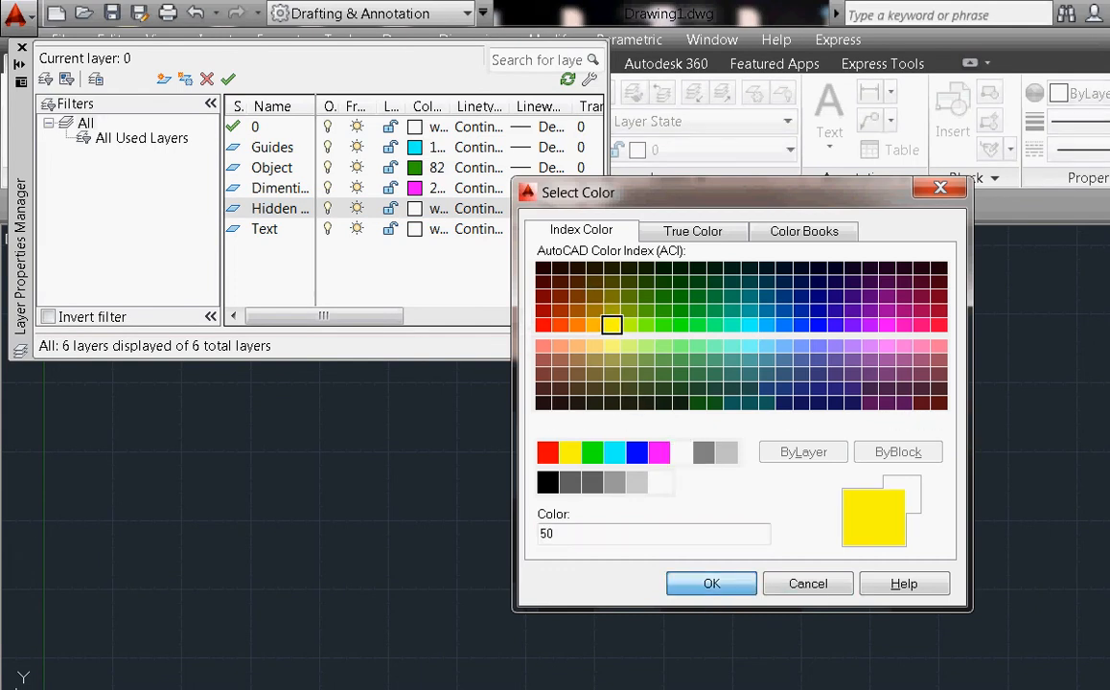
{"action": "left_click", "coordinate": [714, 584]}
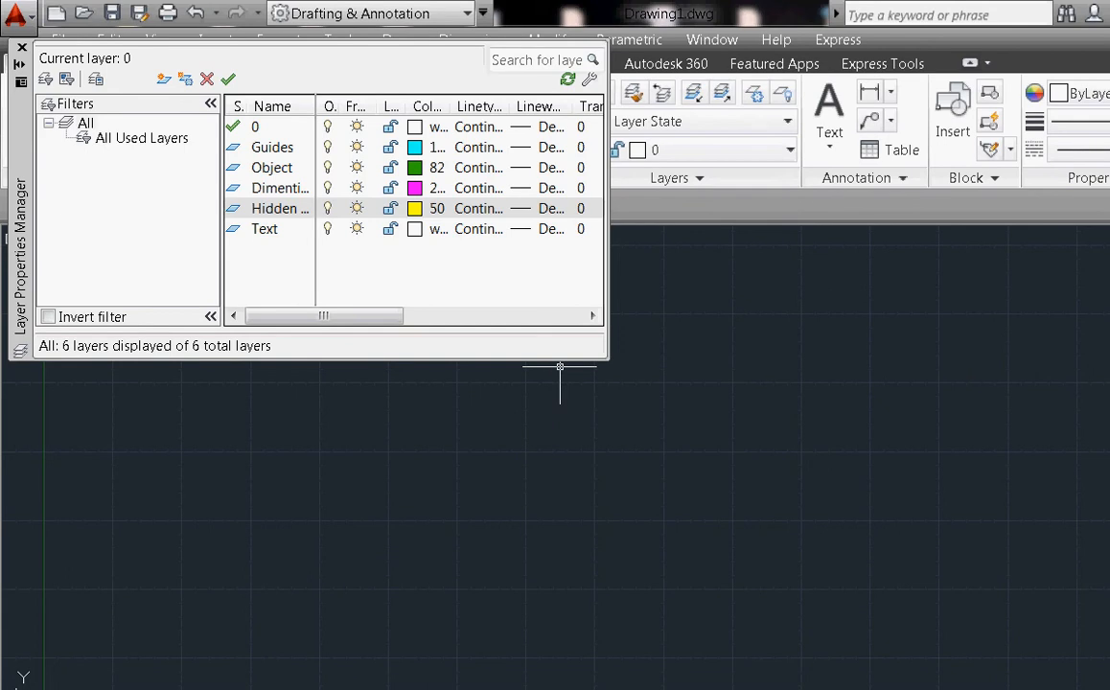
{"action": "left_click", "coordinate": [415, 229]}
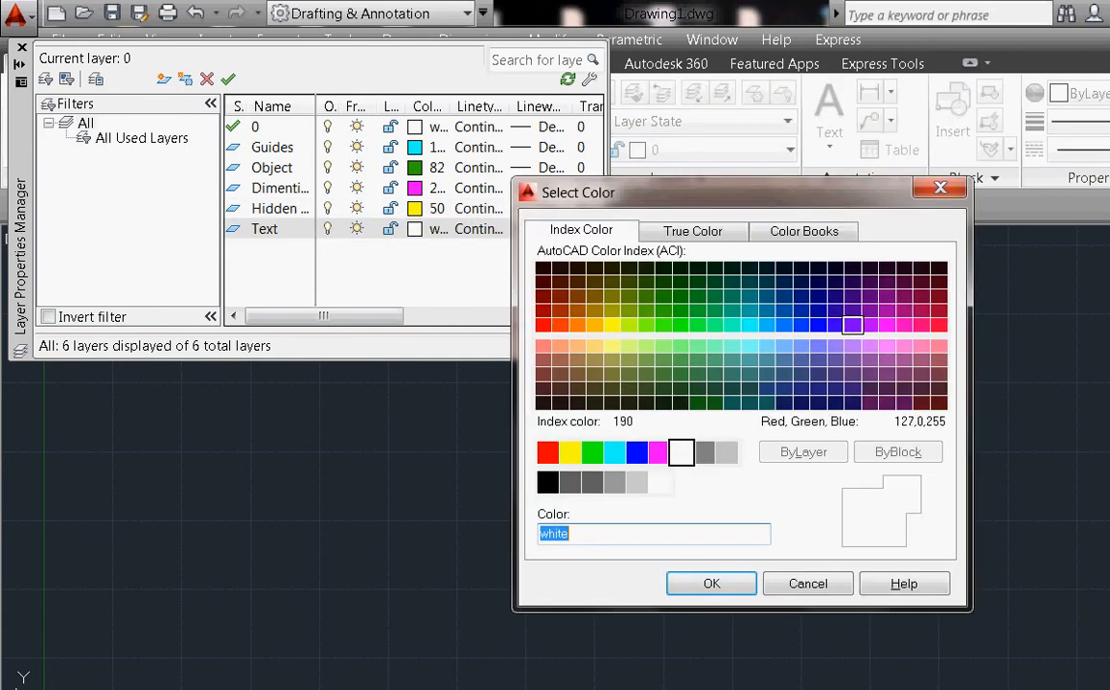
{"action": "left_click", "coordinate": [818, 325]}
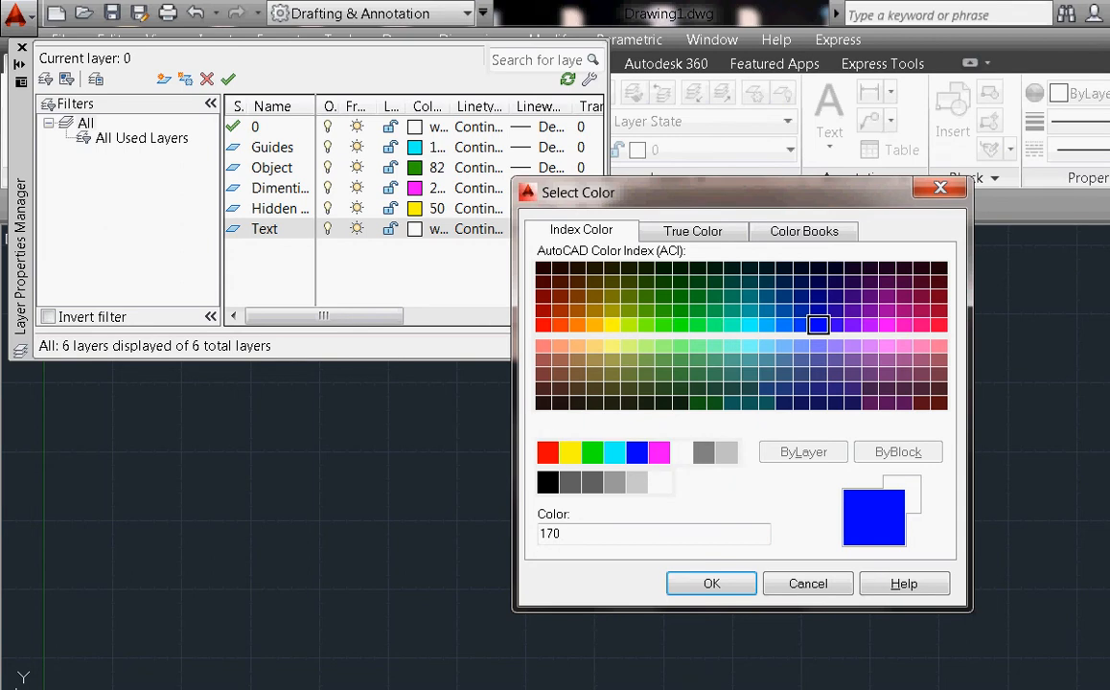
{"action": "left_click", "coordinate": [711, 584]}
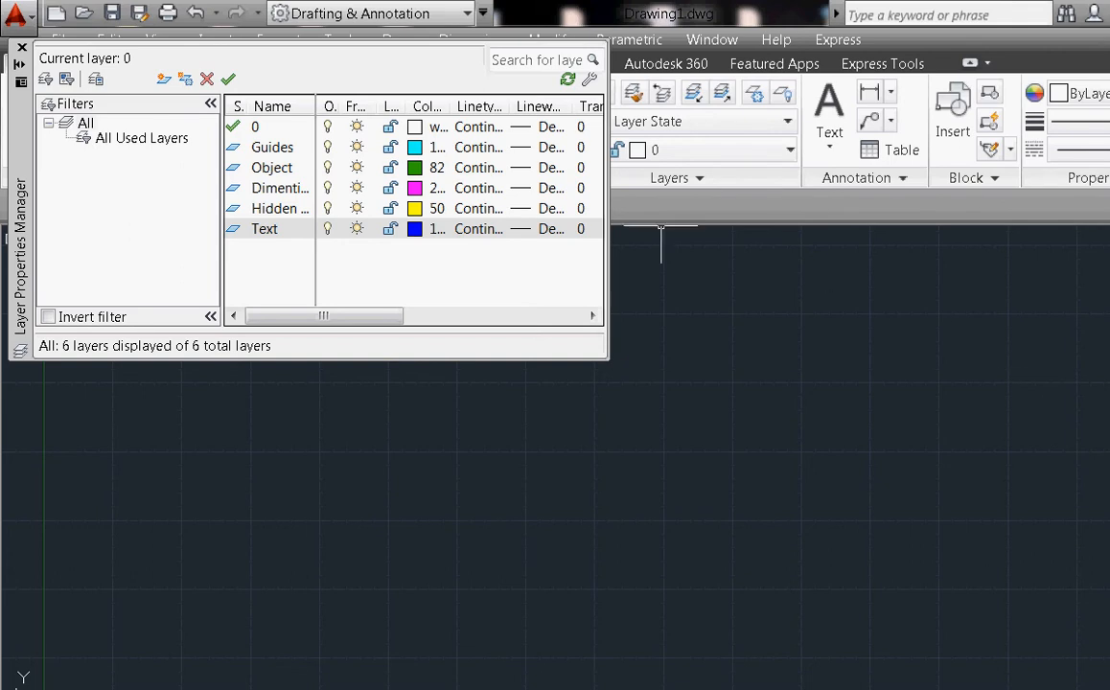
{"action": "left_click", "coordinate": [478, 208]}
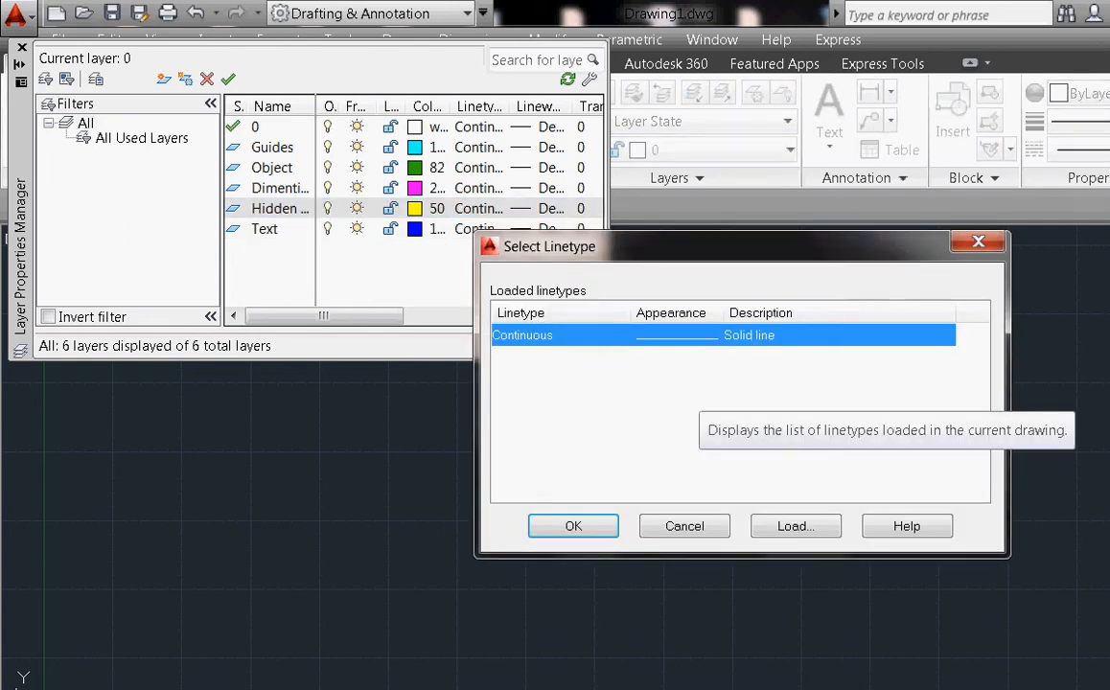
Load ACAD_ISO02W100 from acad.lin and assign it to the Hidden lines layer
{"action": "left_click", "coordinate": [796, 527]}
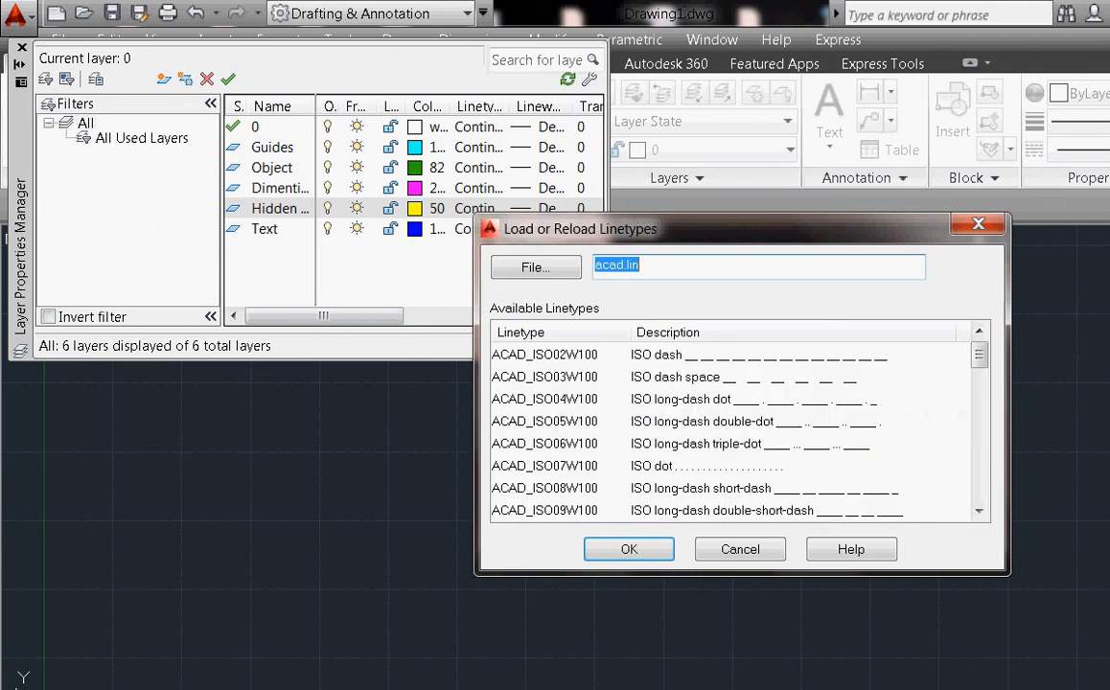
{"action": "left_click", "coordinate": [544, 355]}
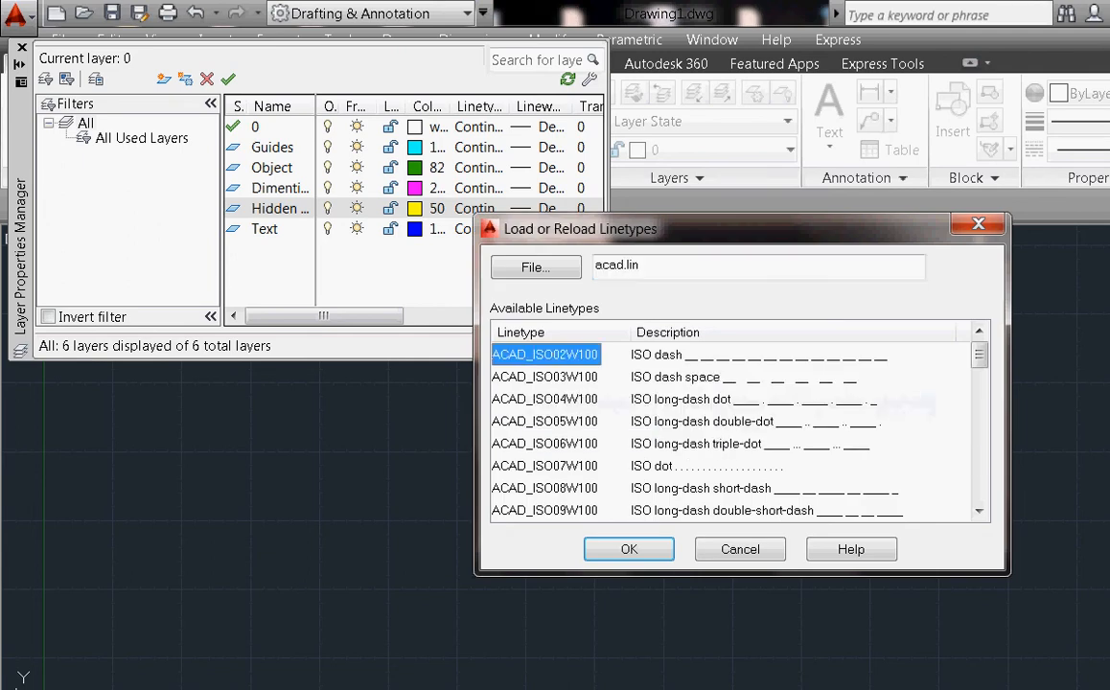
{"action": "left_click", "coordinate": [629, 549]}
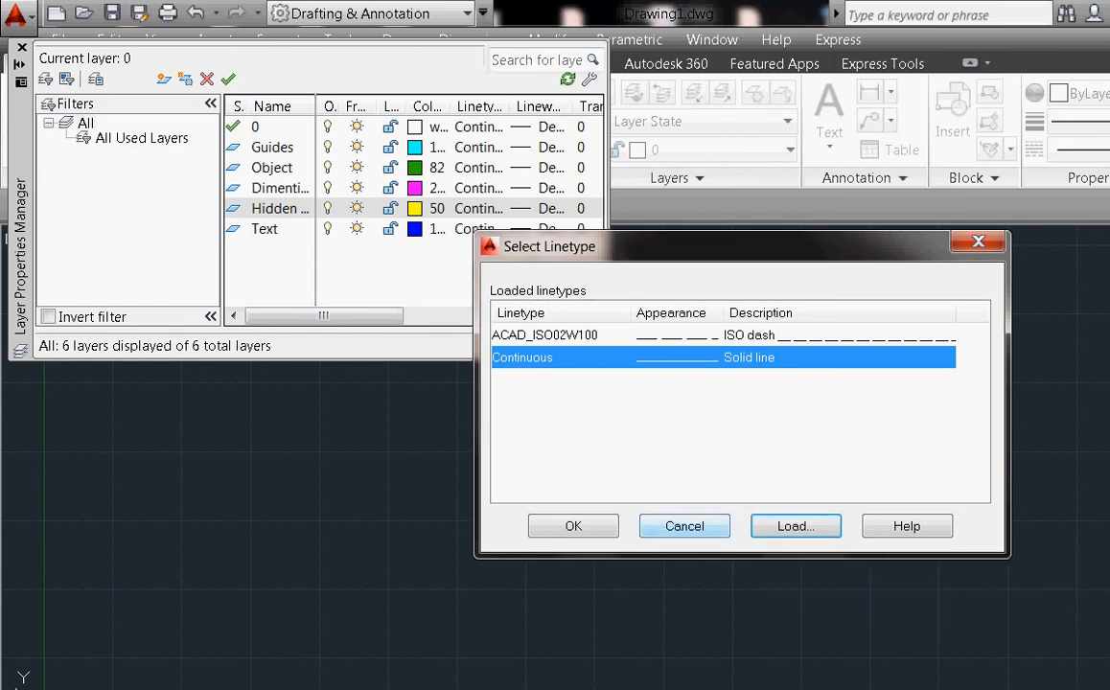
{"action": "left_click", "coordinate": [574, 527]}
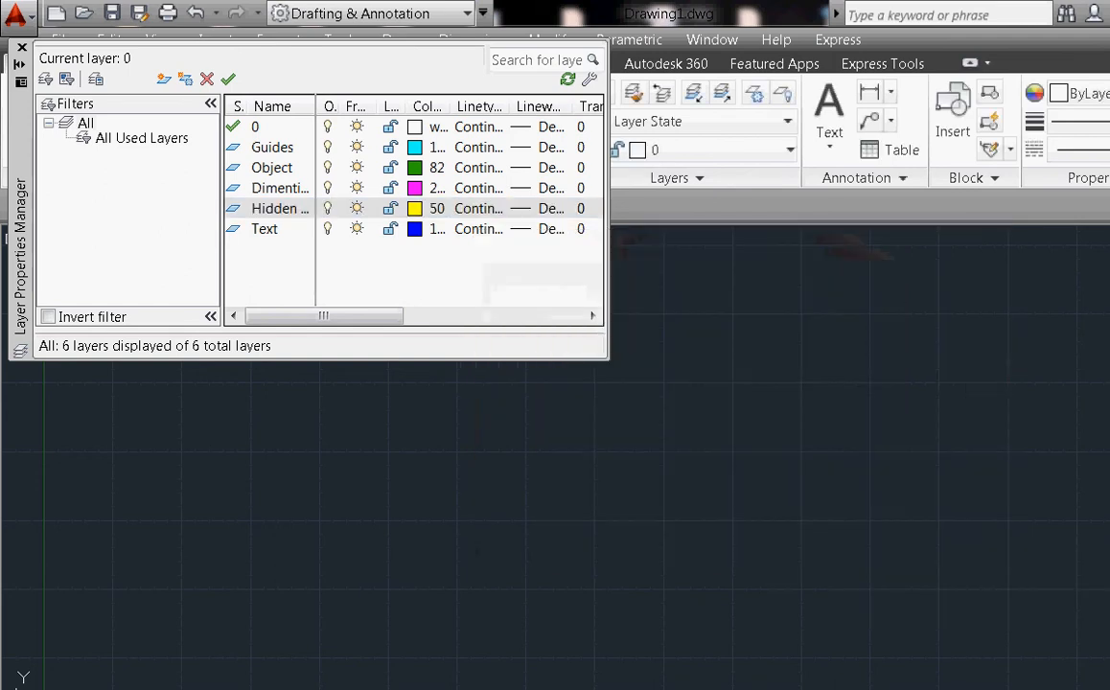
{"action": "left_click", "coordinate": [477, 208]}
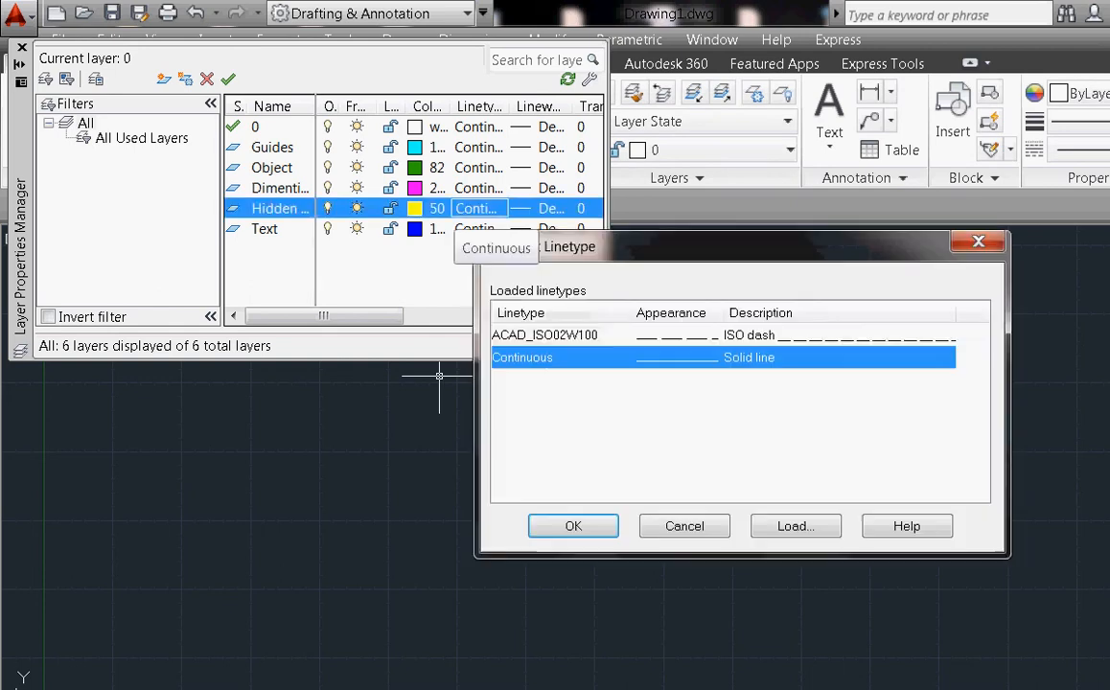
{"action": "left_click", "coordinate": [546, 334]}
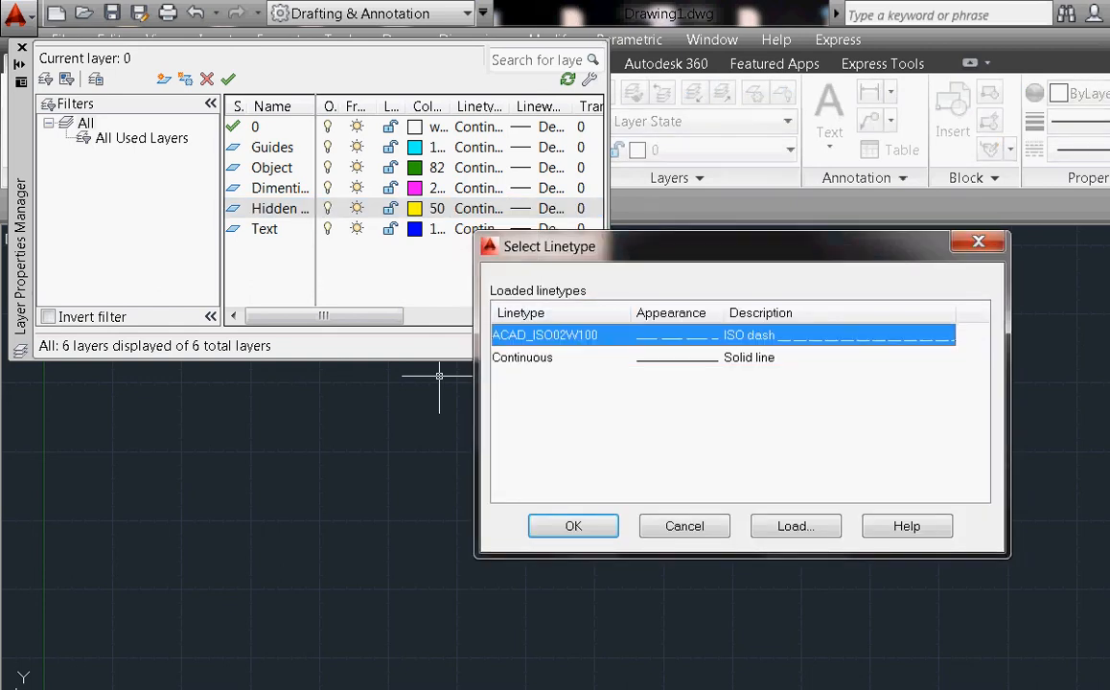
{"action": "left_click", "coordinate": [587, 524]}
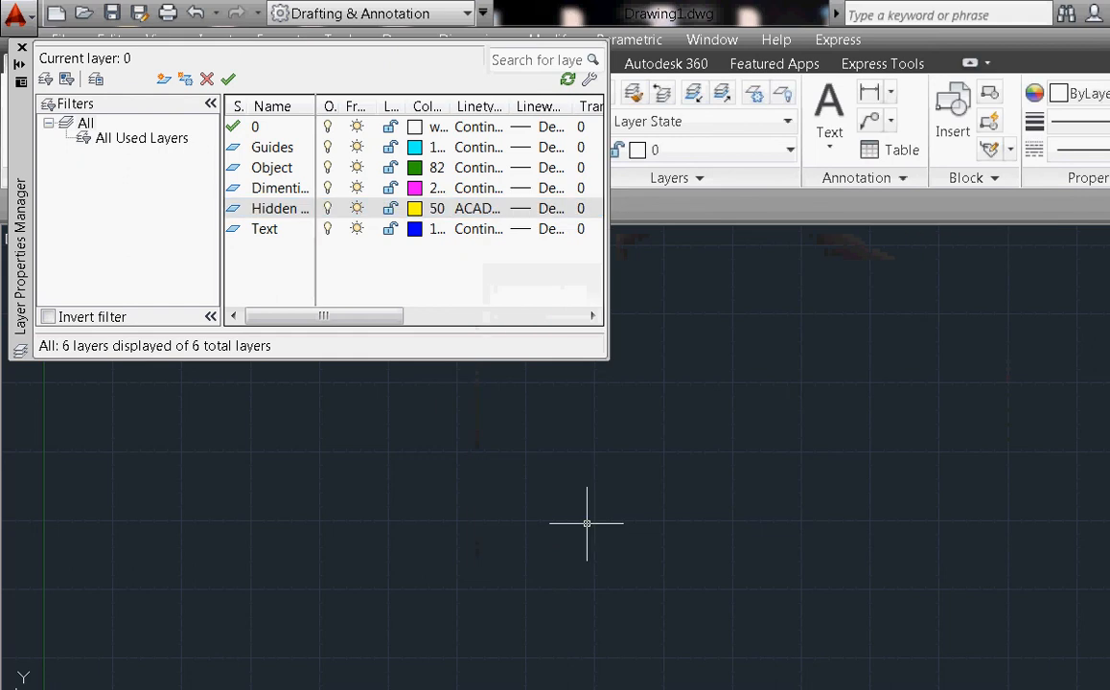
{"action": "left_click", "coordinate": [477, 208]}
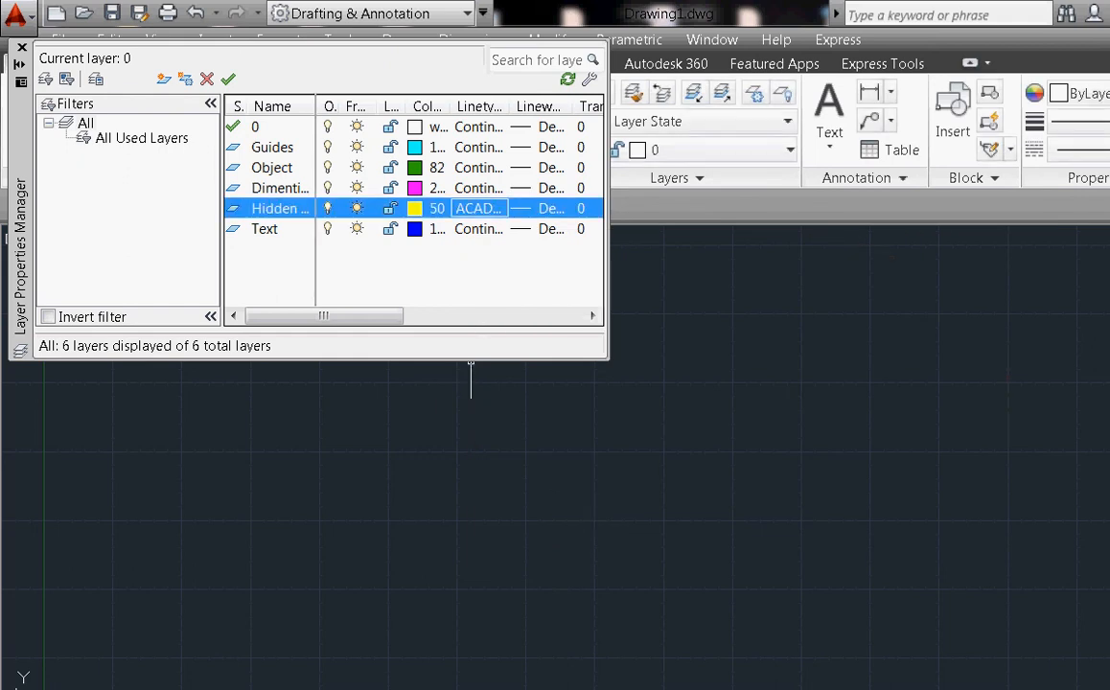
Load the ACAD_ISO04W100 long-dash dot linetype via the Guides layer's linetype dialog
{"action": "left_click", "coordinate": [573, 526]}
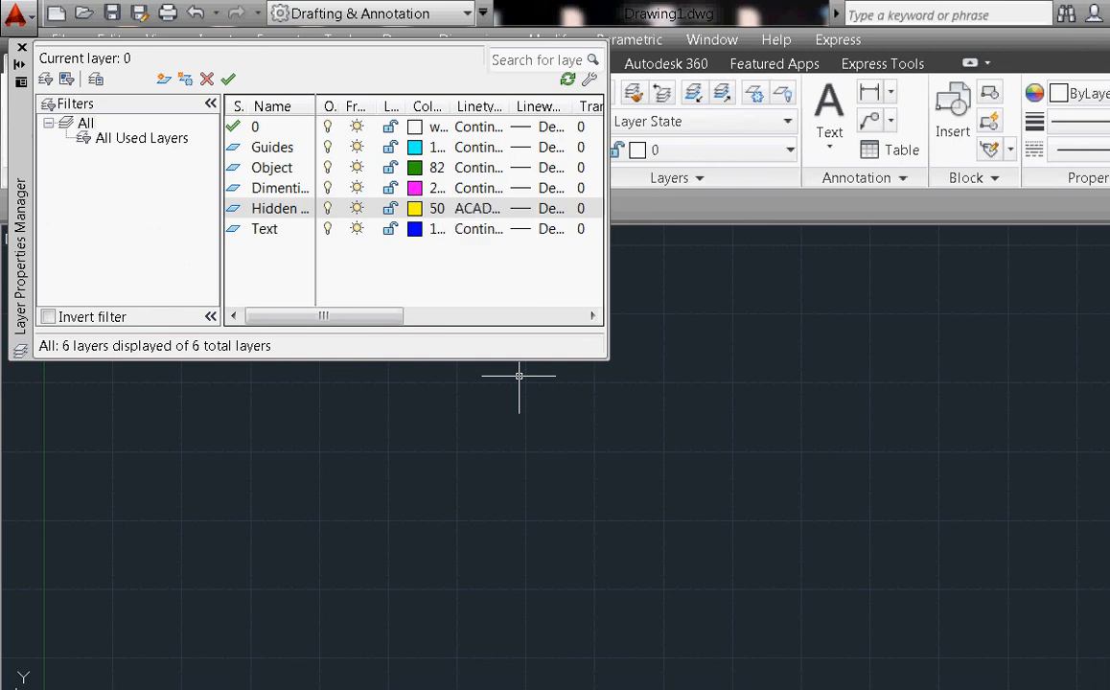
{"action": "left_click", "coordinate": [479, 146]}
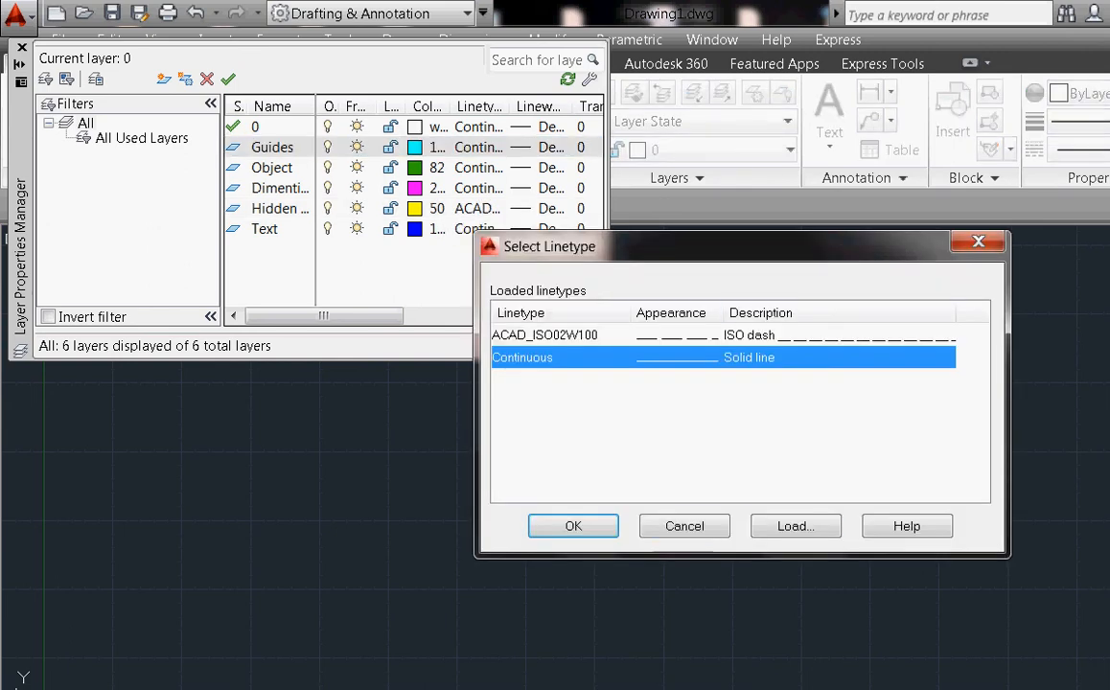
{"action": "left_click", "coordinate": [796, 526]}
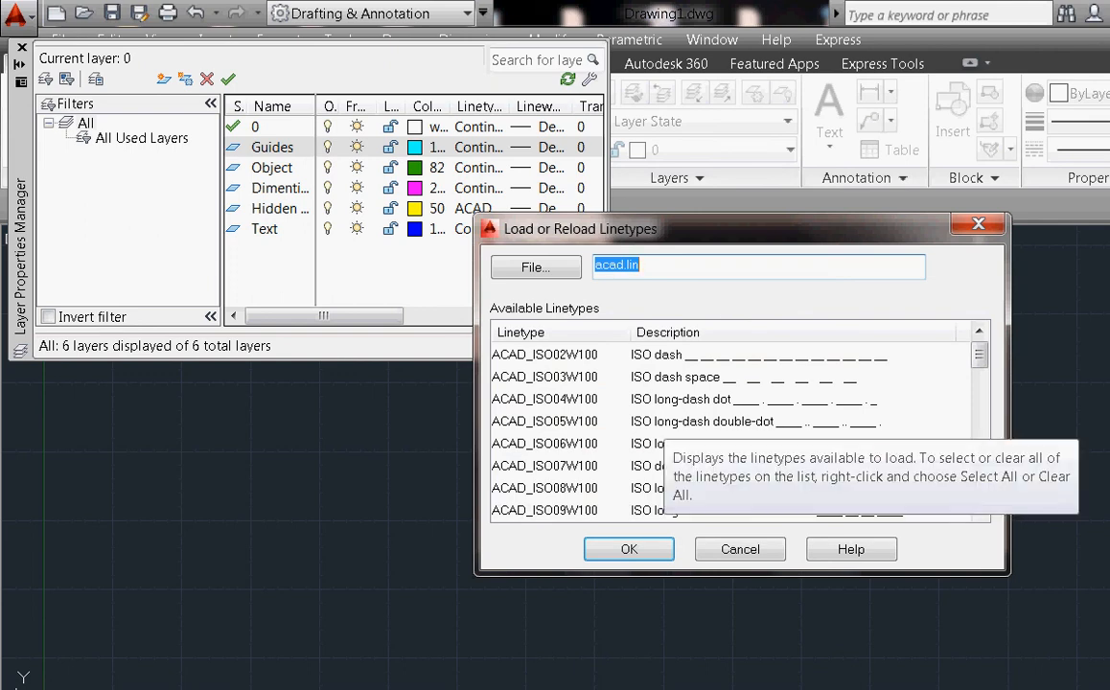
{"action": "left_click", "coordinate": [544, 398]}
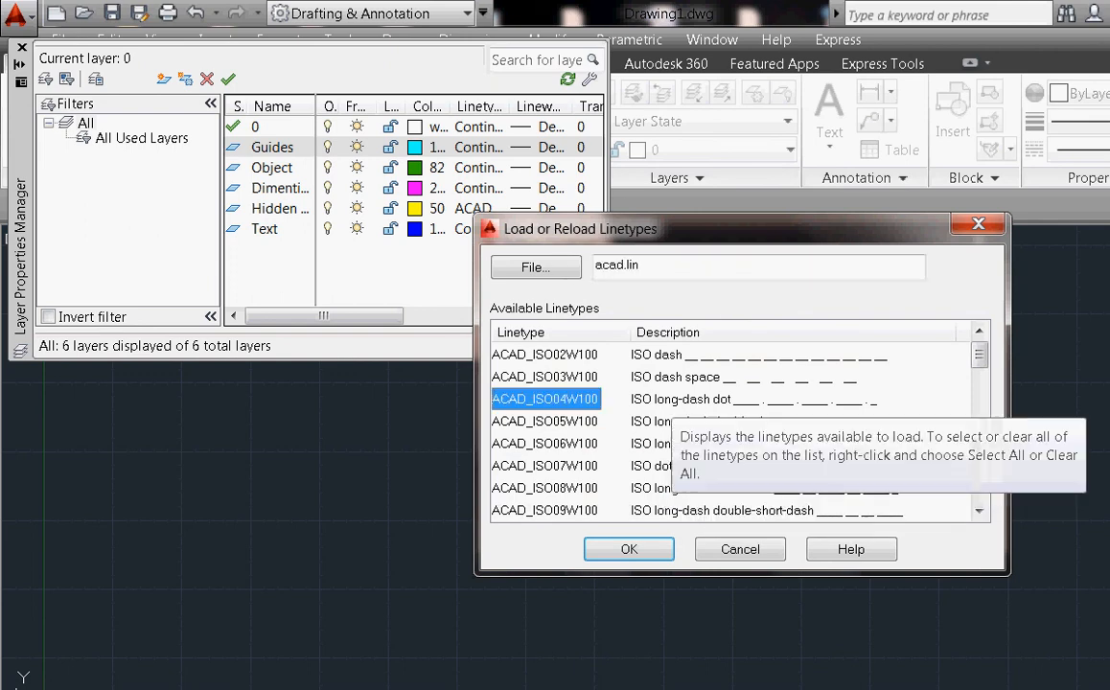
{"action": "key", "text": "Return"}
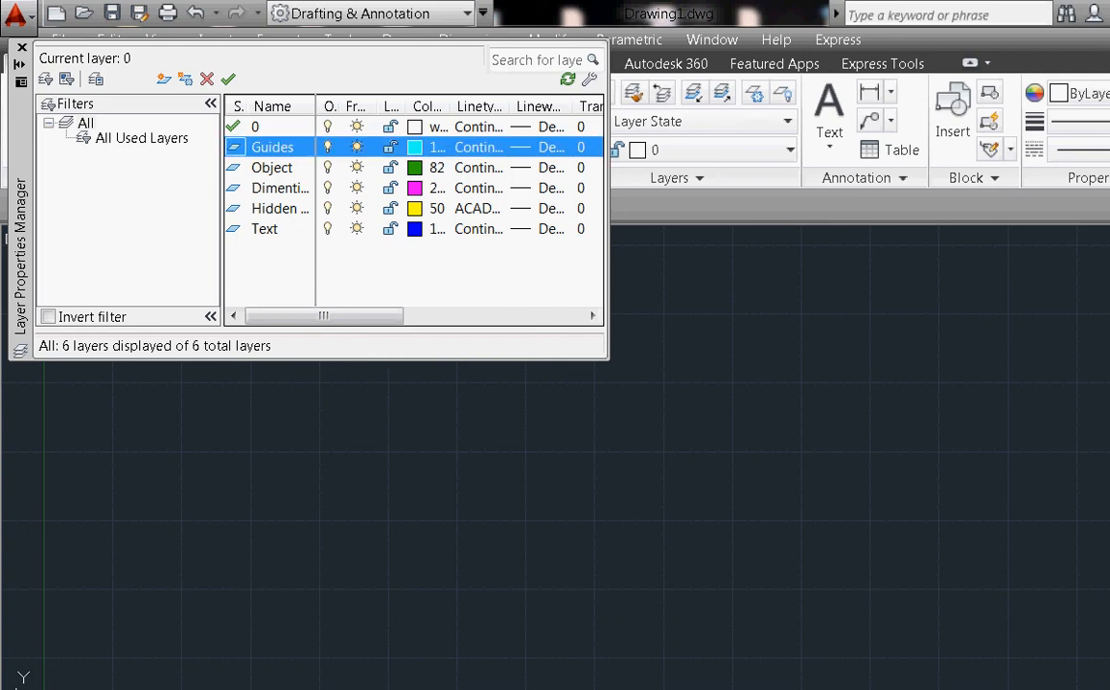
Make Guides current and switch its linetype from Continuous to ACAD_ISO02W100
{"action": "double_click", "coordinate": [273, 146]}
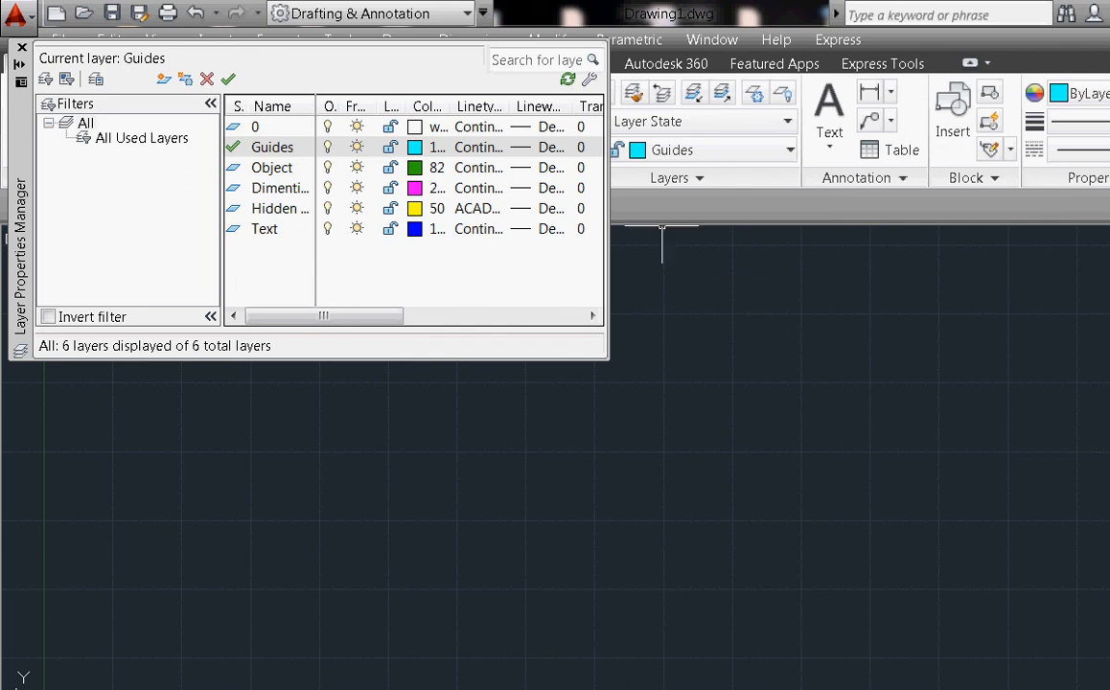
{"action": "left_click", "coordinate": [477, 146]}
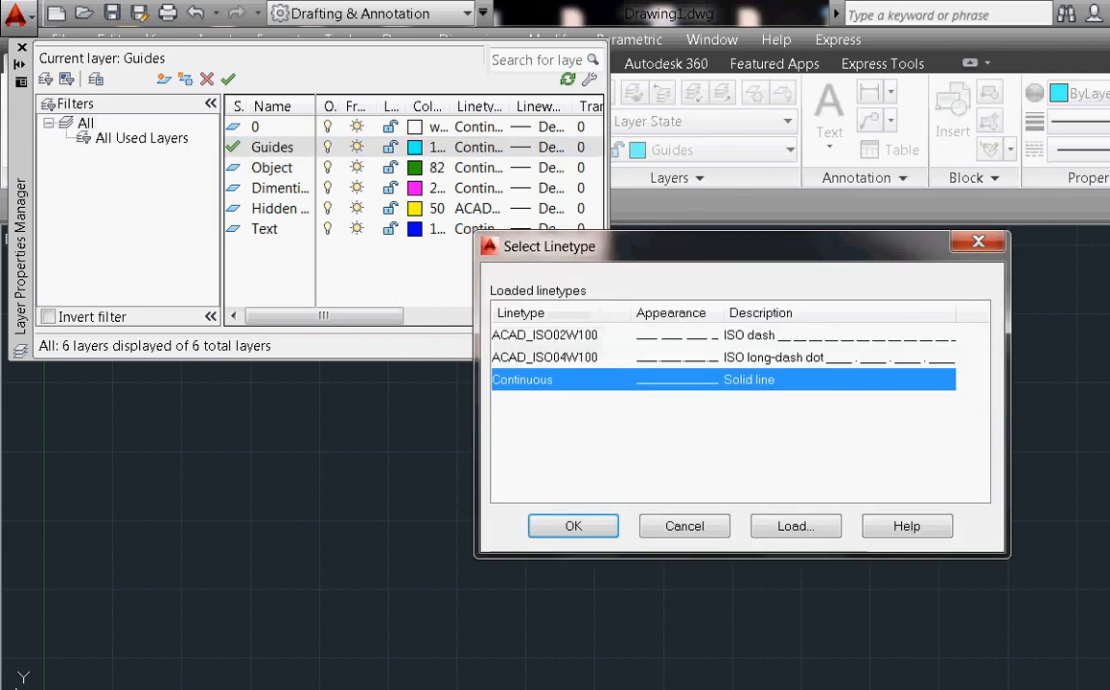
{"action": "left_click", "coordinate": [545, 334]}
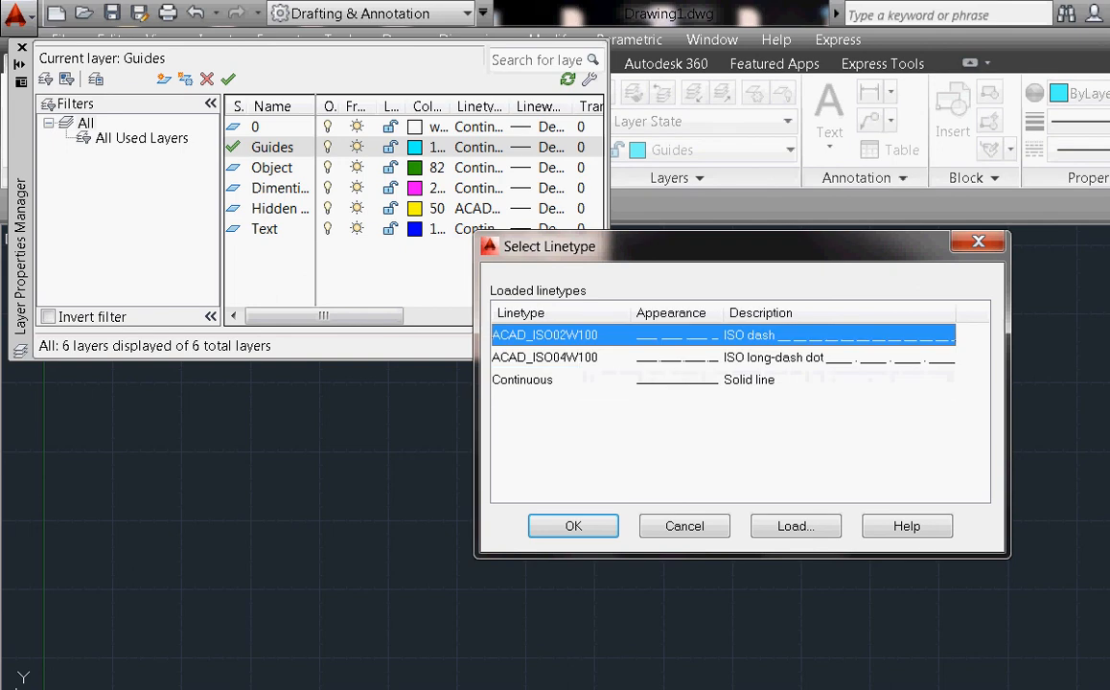
{"action": "left_click", "coordinate": [573, 526]}
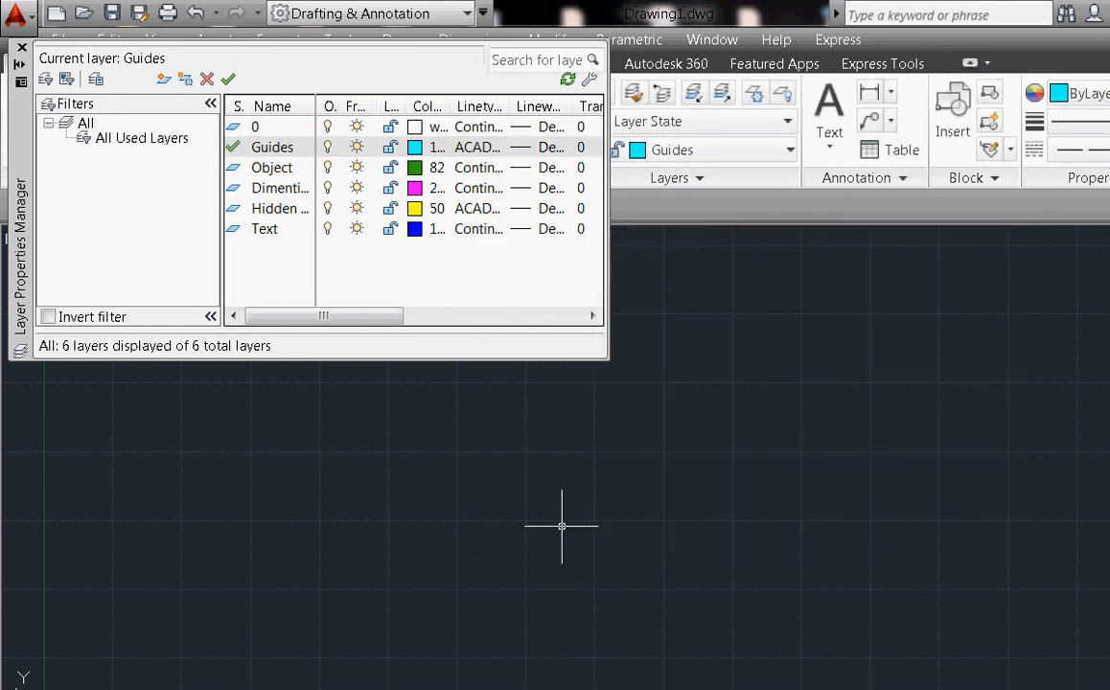